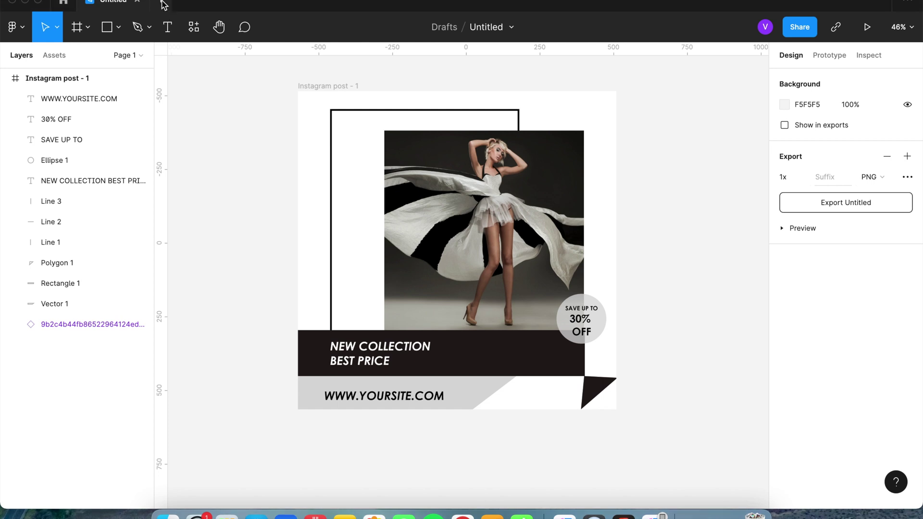
# - Create a new design file and name it "Instagram post 1"
pyautogui.click(163, 5)
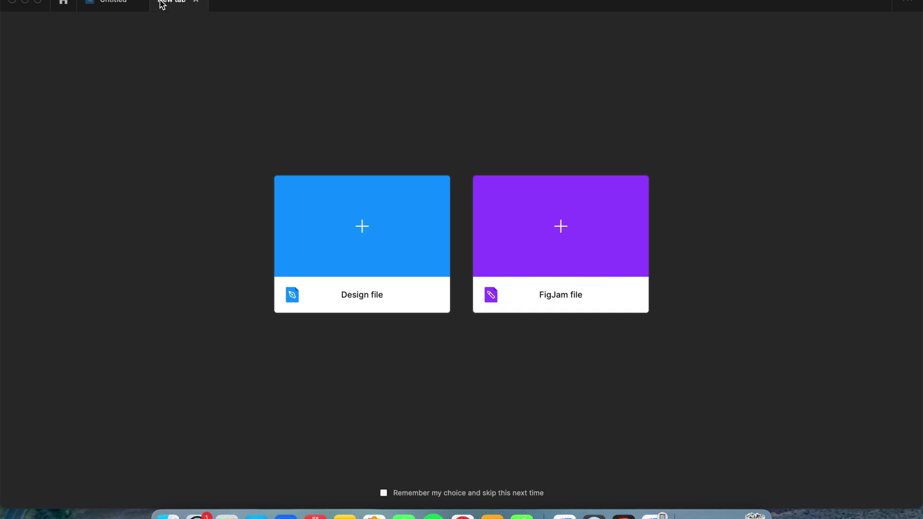
pyautogui.click(358, 249)
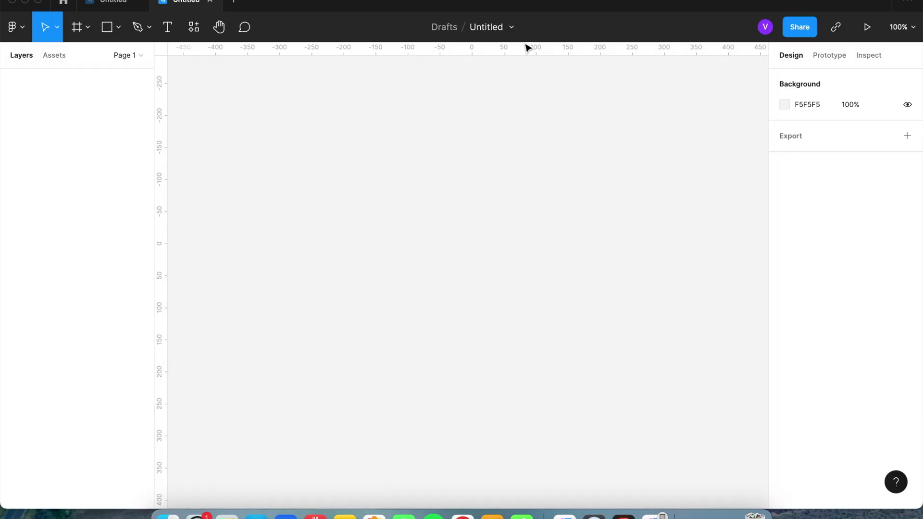
pyautogui.click(493, 27)
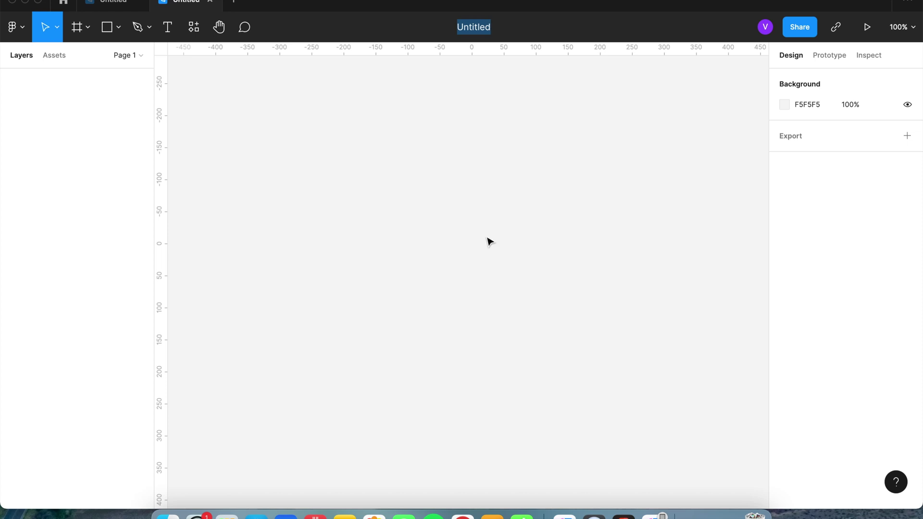
pyautogui.write('Ins')
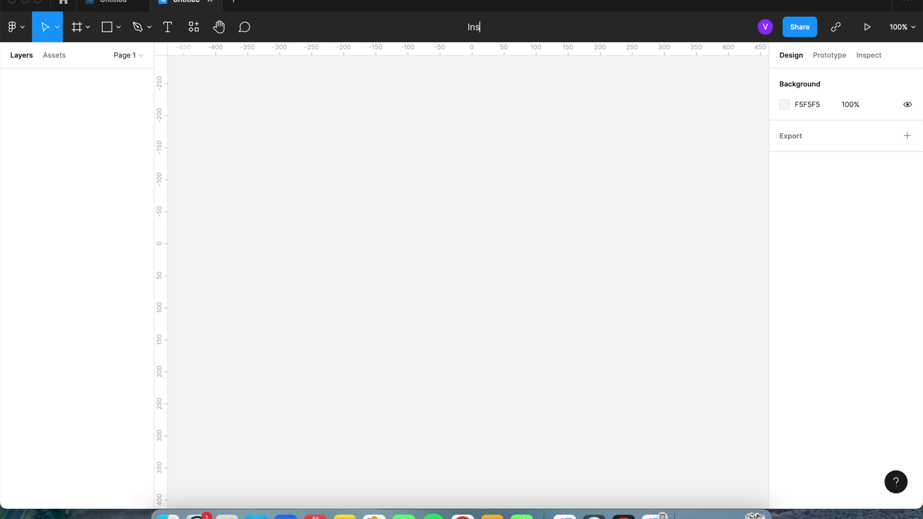
pyautogui.write('tagram post 1')
pyautogui.press('Return')
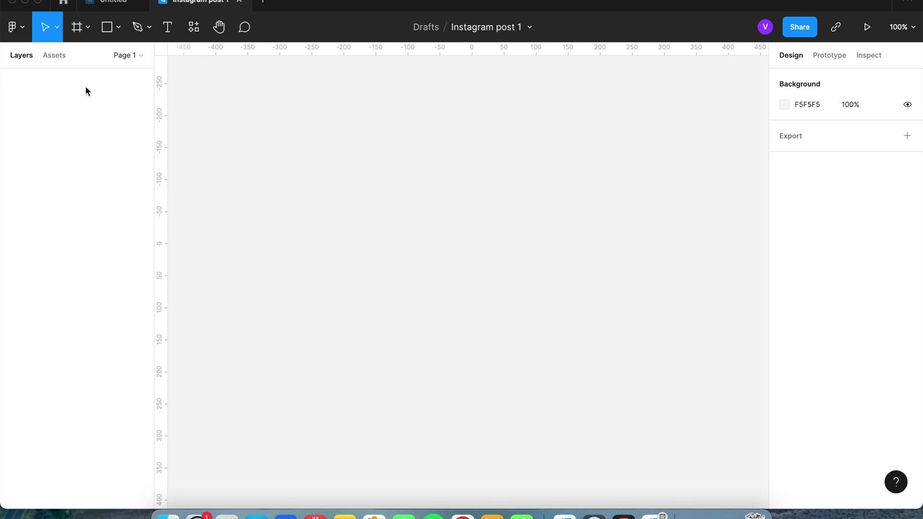
# - Enable the Templates library for this file's assets
pyautogui.click(55, 56)
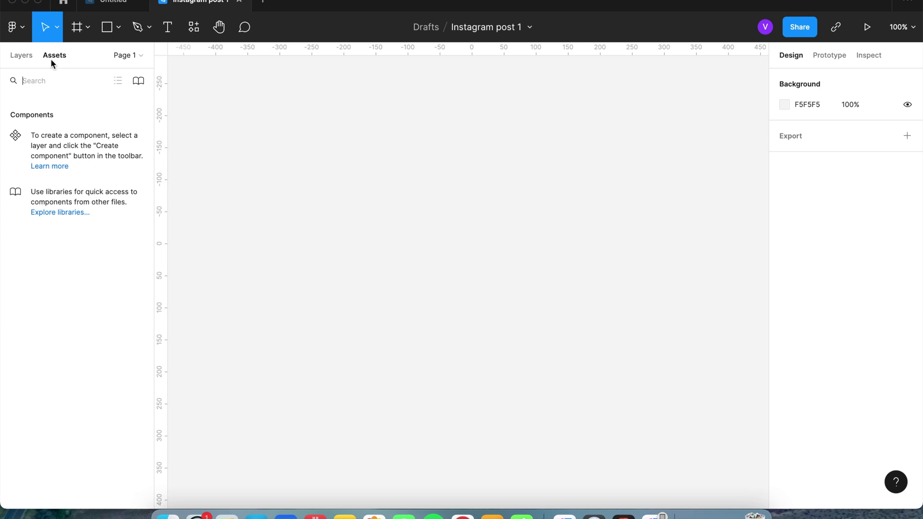
pyautogui.click(139, 82)
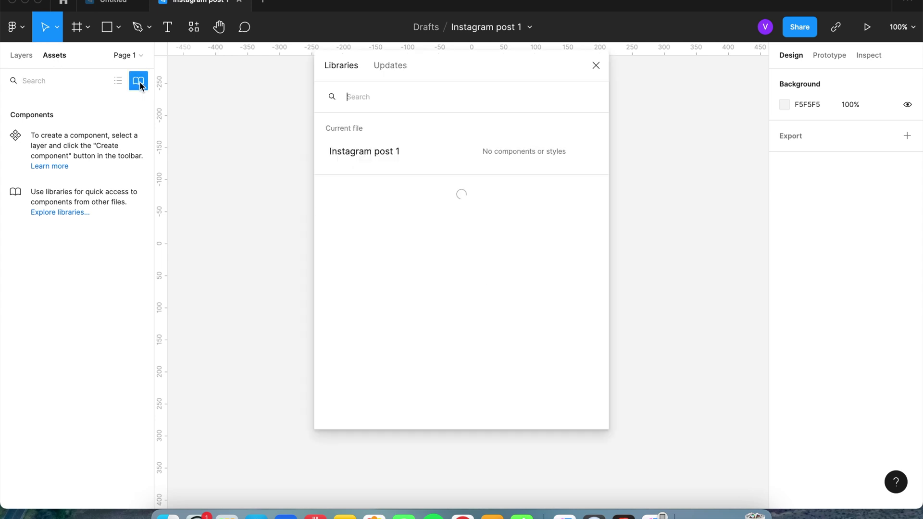
pyautogui.scroll(-2, 411, 205)
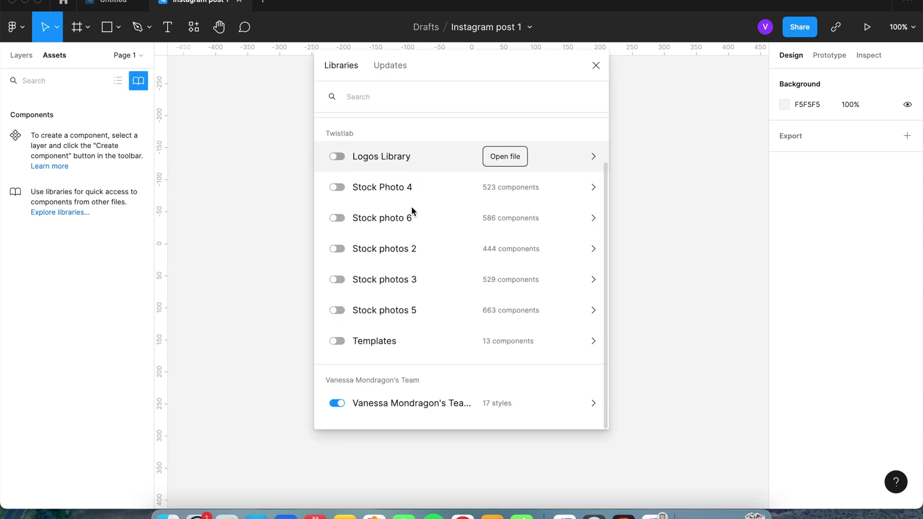
pyautogui.click(337, 342)
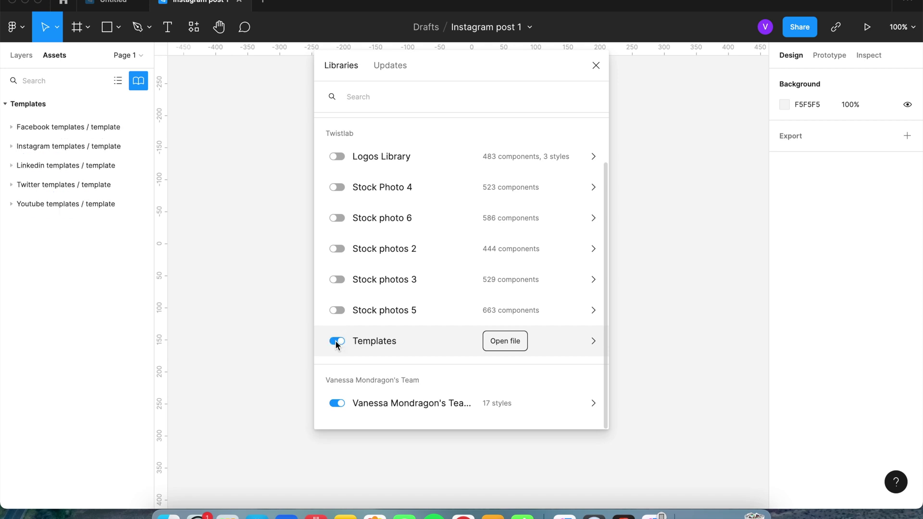
pyautogui.press('Escape')
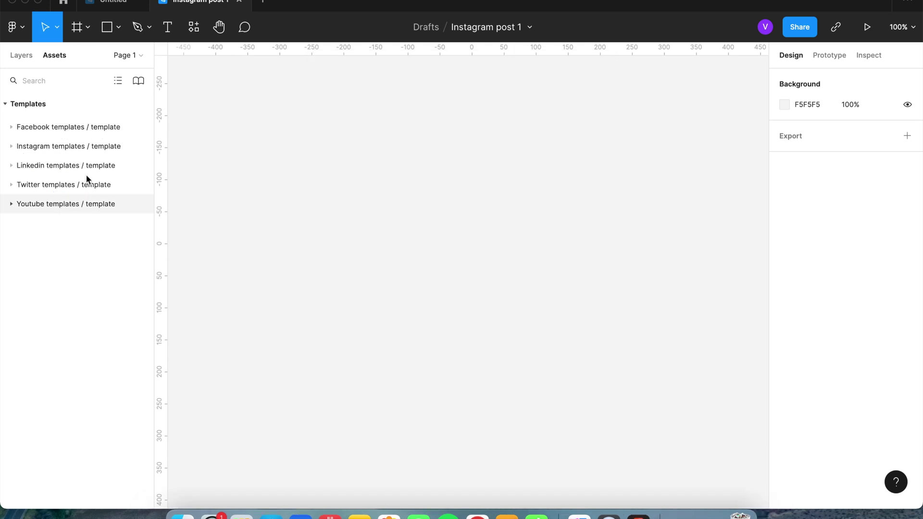
# - Place the 1080×1080 post template from the Instagram templates on the canvas
pyautogui.click(13, 146)
pyautogui.click(12, 265)
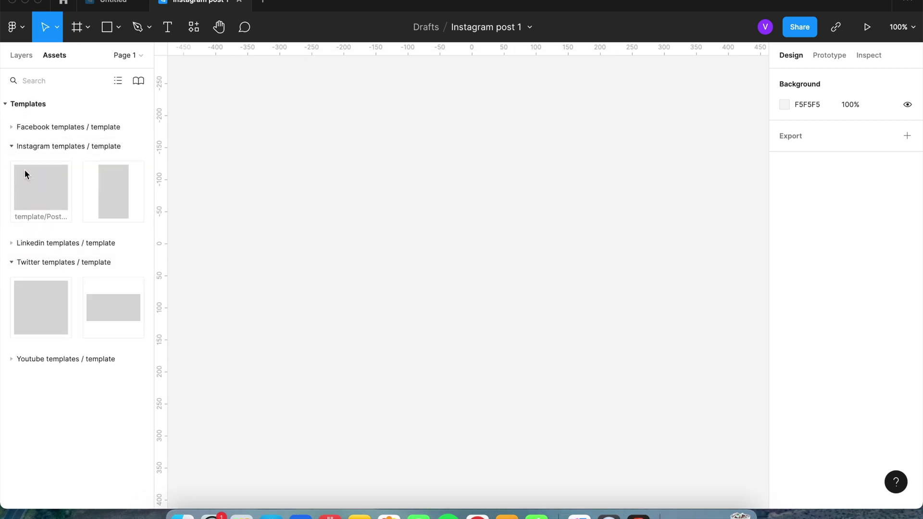
pyautogui.click(10, 124)
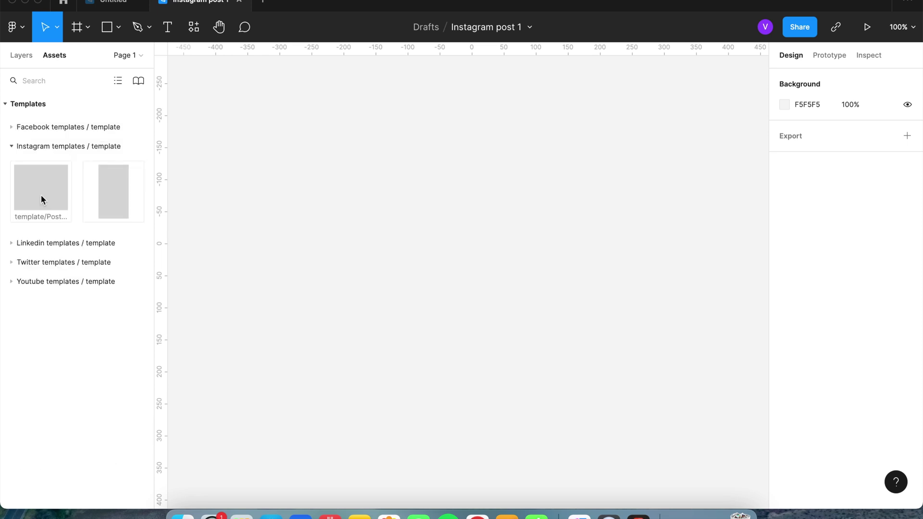
pyautogui.moveTo(42, 199); pyautogui.dragTo(354, 237)
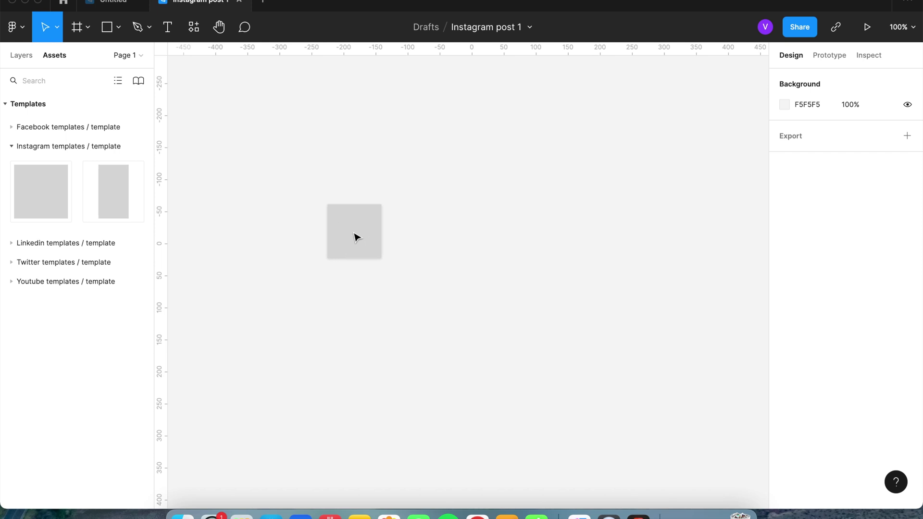
pyautogui.scroll(-5, 472, 254)
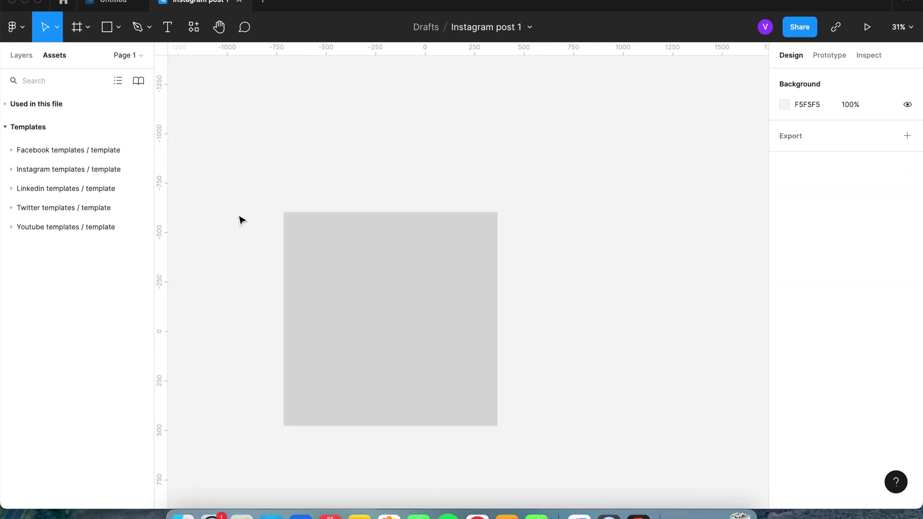
pyautogui.scroll(-3, 242, 220)
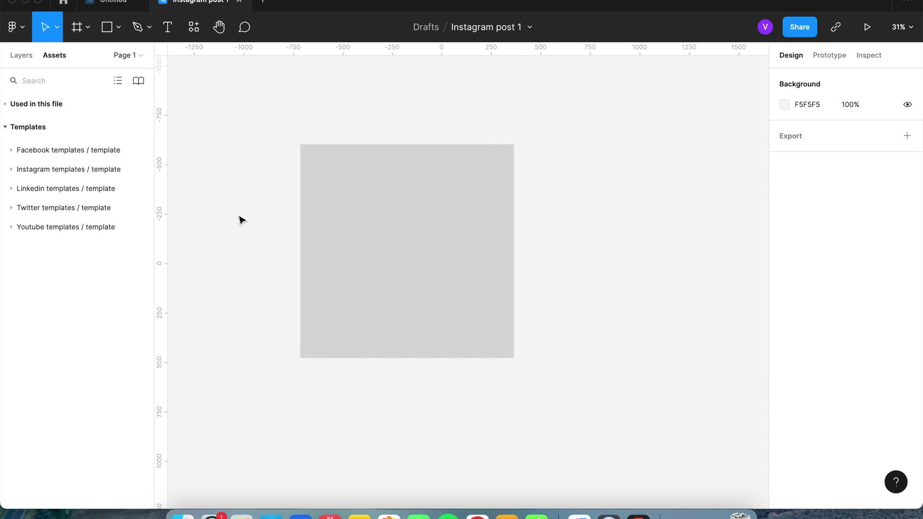
# - Add a 1080×1080 frame from the Instagram post preset in the empty canvas area beside the template
pyautogui.hscroll(4, 242, 220)
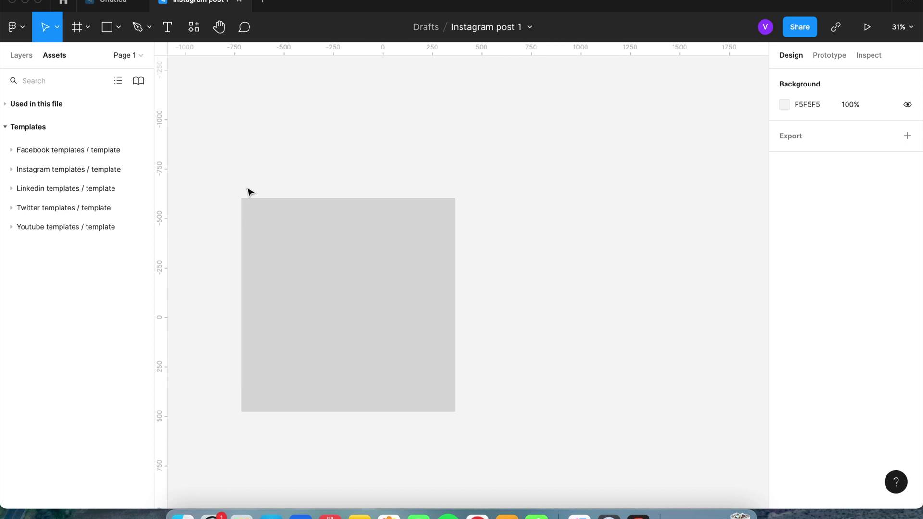
pyautogui.hscroll(8, 316, 156)
pyautogui.hscroll(3, 316, 155)
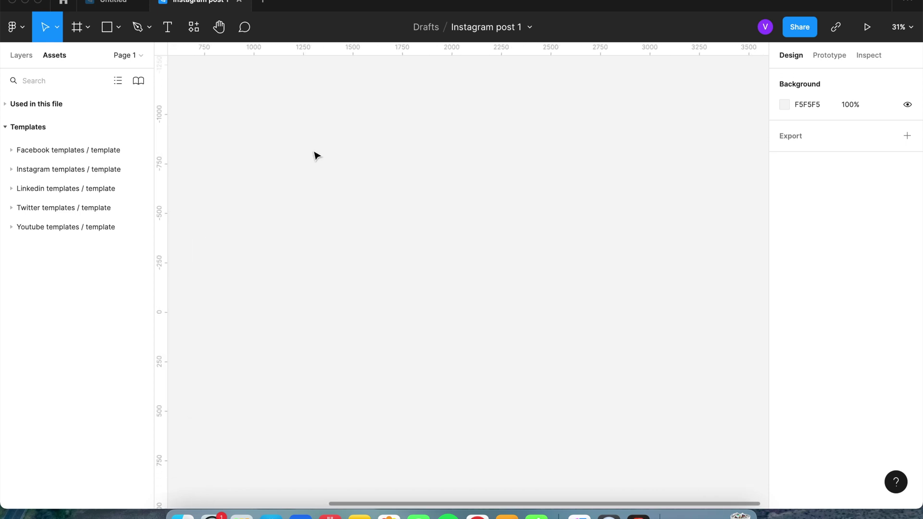
pyautogui.hscroll(-4, 307, 234)
pyautogui.hscroll(5, 305, 231)
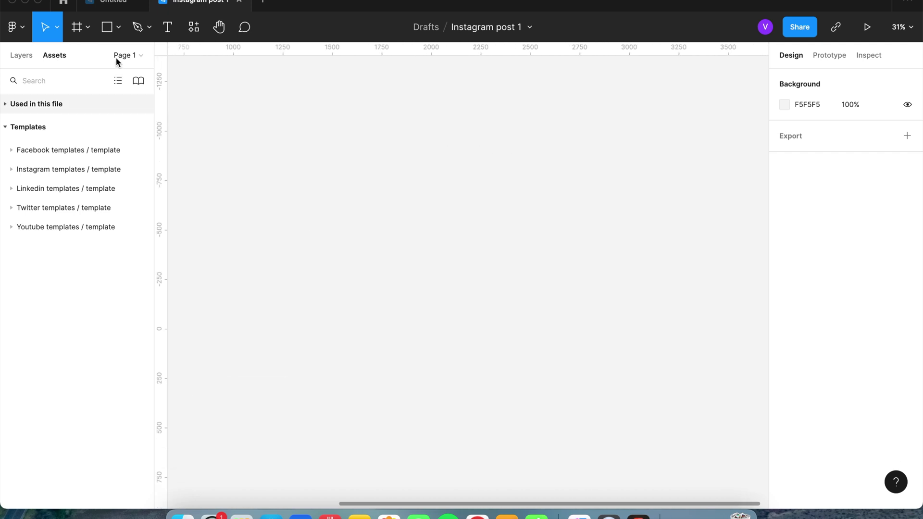
pyautogui.click(77, 30)
pyautogui.click(88, 28)
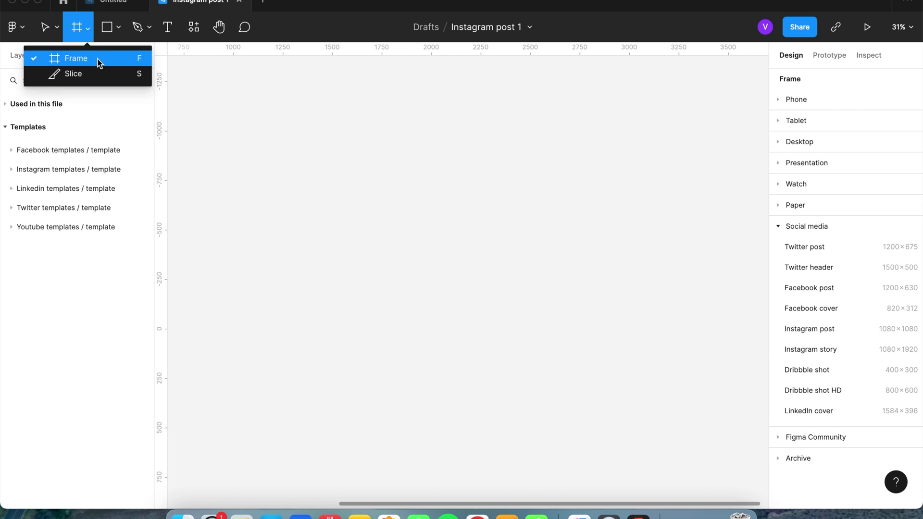
pyautogui.click(99, 63)
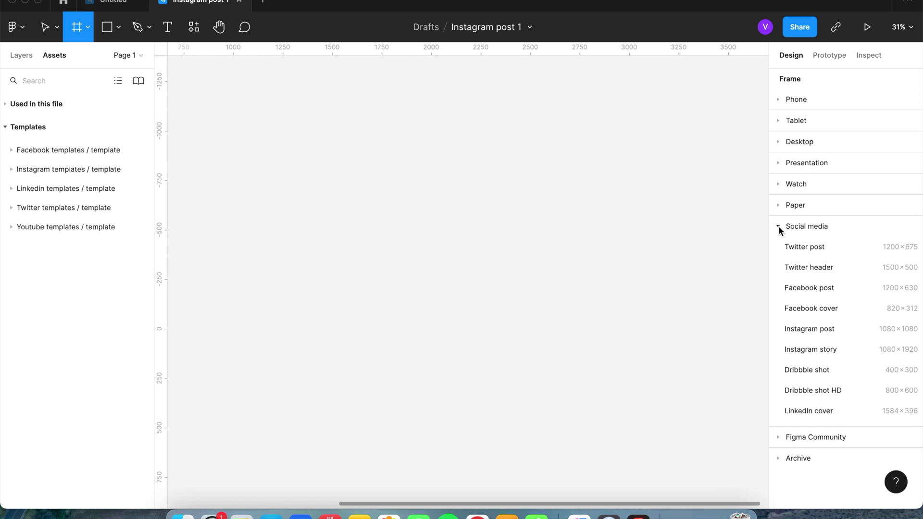
pyautogui.click(808, 333)
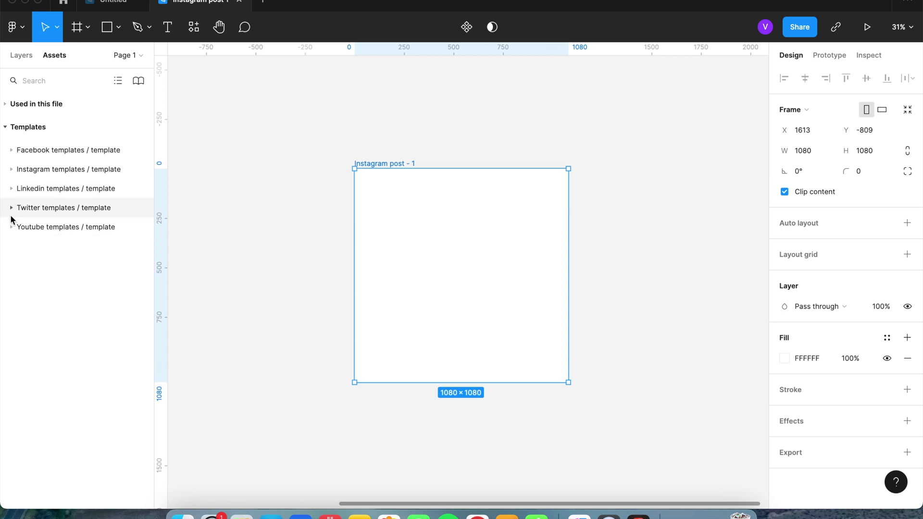
# - Delete the white Instagram post frame from the canvas
pyautogui.click(11, 151)
pyautogui.click(12, 189)
pyautogui.click(12, 189)
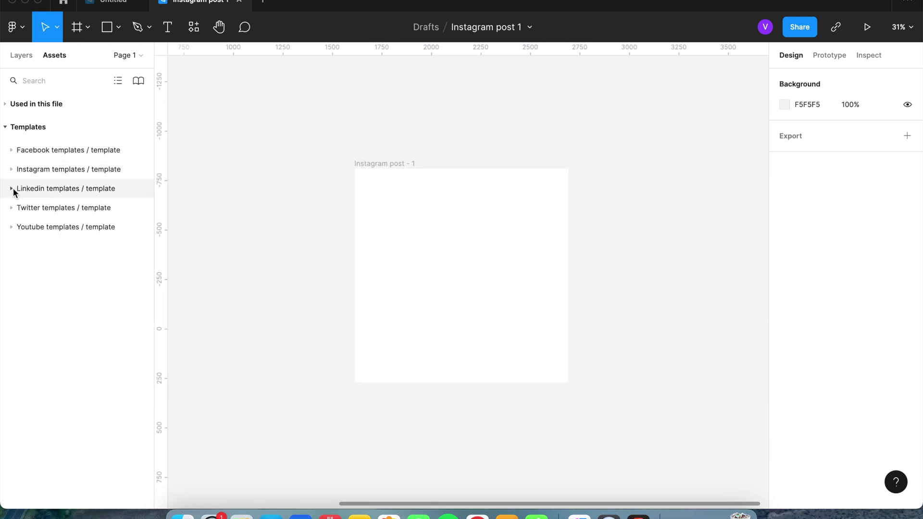
pyautogui.hscroll(-2, 488, 283)
pyautogui.scroll(-1, 488, 283)
pyautogui.click(540, 232)
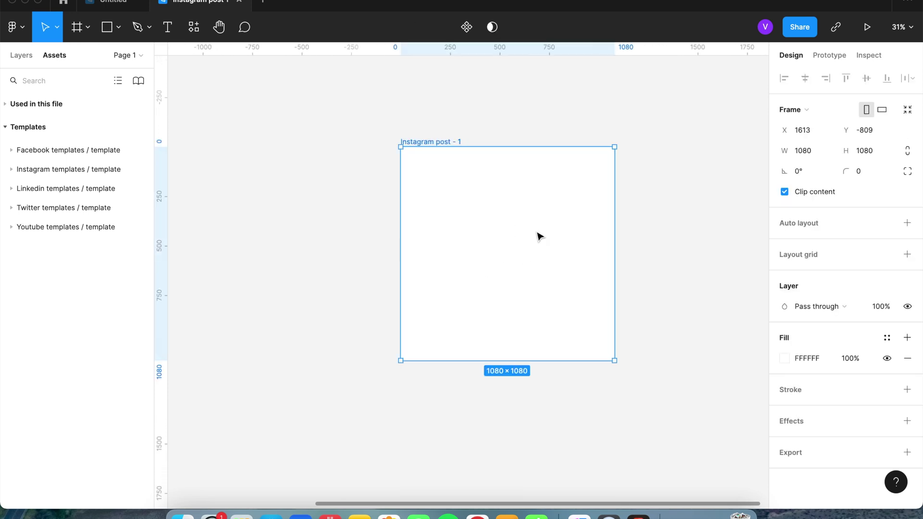
pyautogui.press('Delete')
# - Enable the Stock photo 6 library for this file's assets
pyautogui.hscroll(-5, 384, 275)
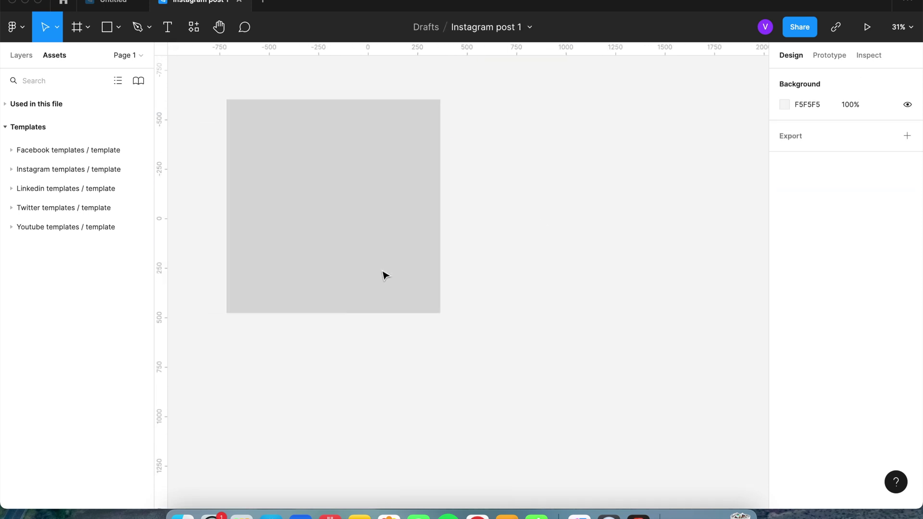
pyautogui.scroll(2, 384, 275)
pyautogui.hscroll(-4, 384, 275)
pyautogui.scroll(1, 384, 275)
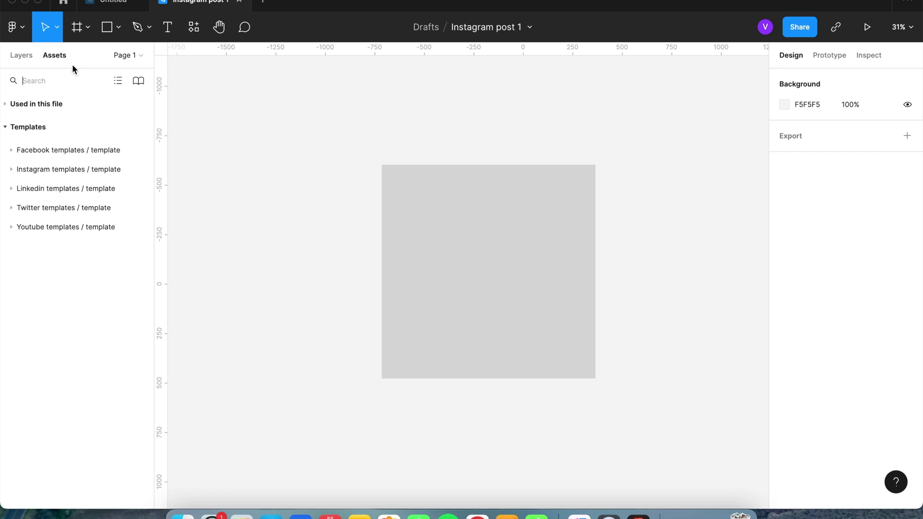
pyautogui.click(138, 82)
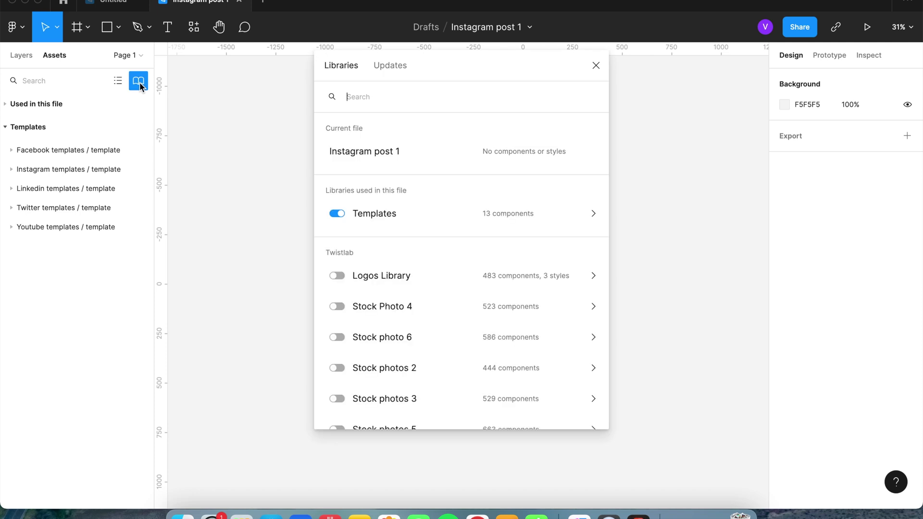
pyautogui.scroll(-5, 434, 243)
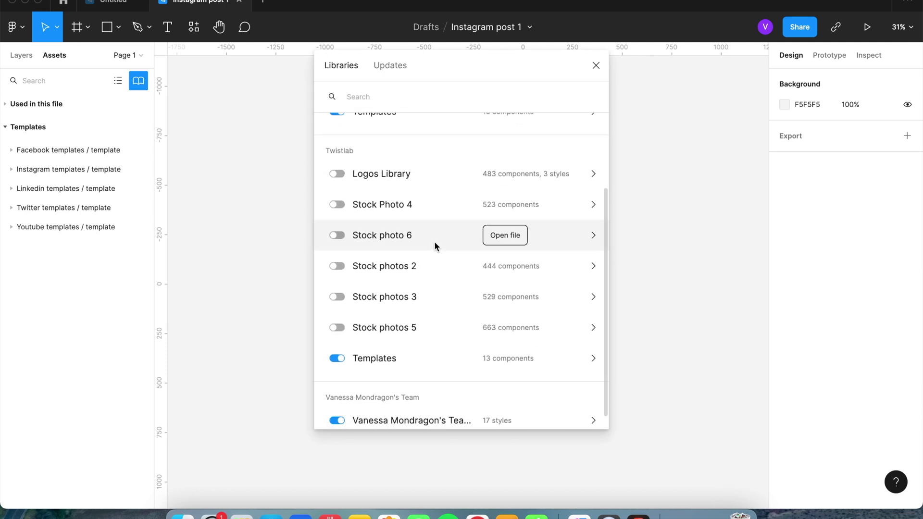
pyautogui.click(337, 235)
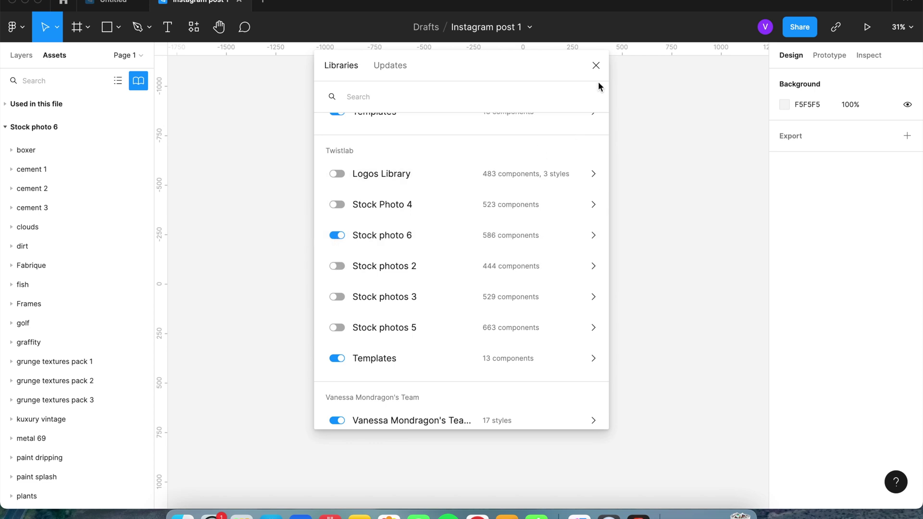
pyautogui.click(596, 66)
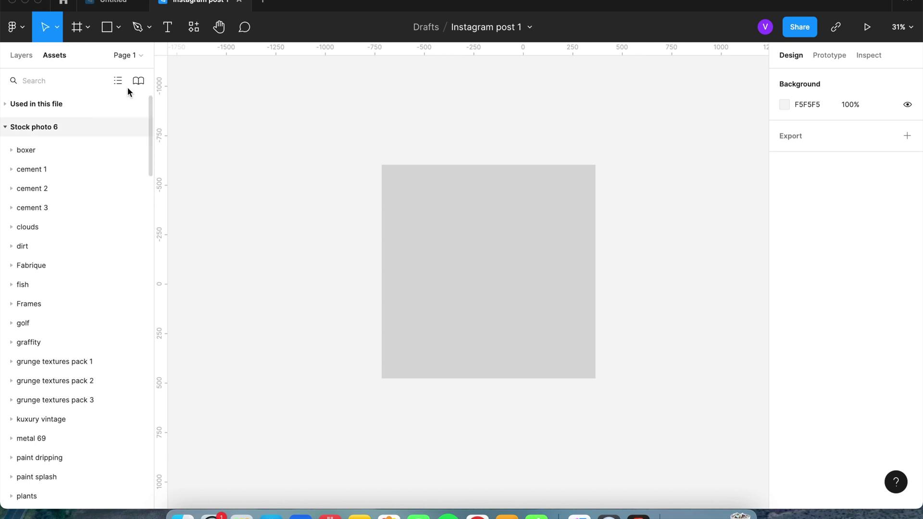
pyautogui.click(139, 81)
pyautogui.scroll(-1, 377, 340)
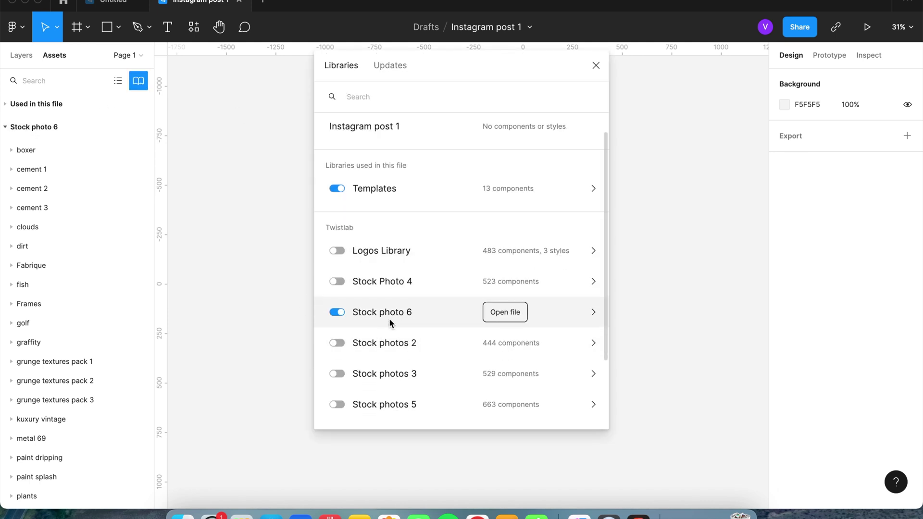
pyautogui.press('Escape')
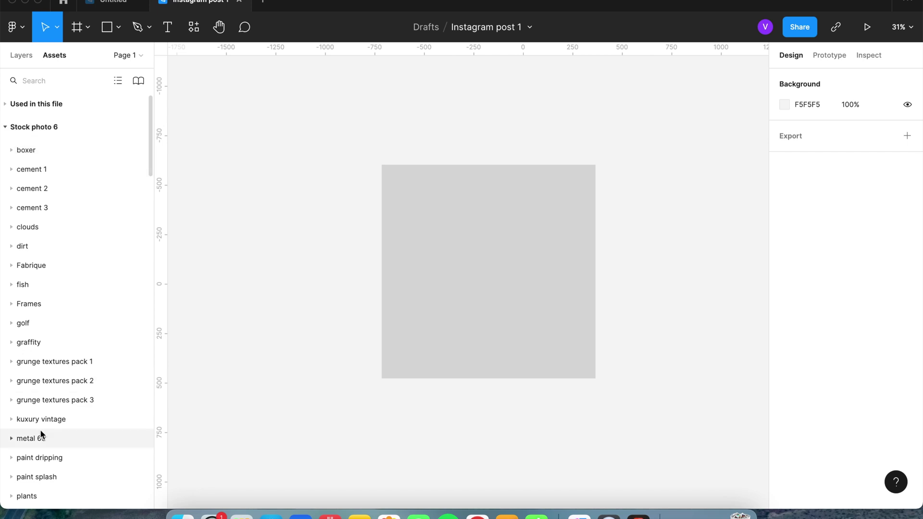
# - Place the photo of the woman in the flowing black-and-white dress from Stock photo 6's "styish people" group over the template
pyautogui.scroll(-3, 47, 322)
pyautogui.scroll(-9, 65, 324)
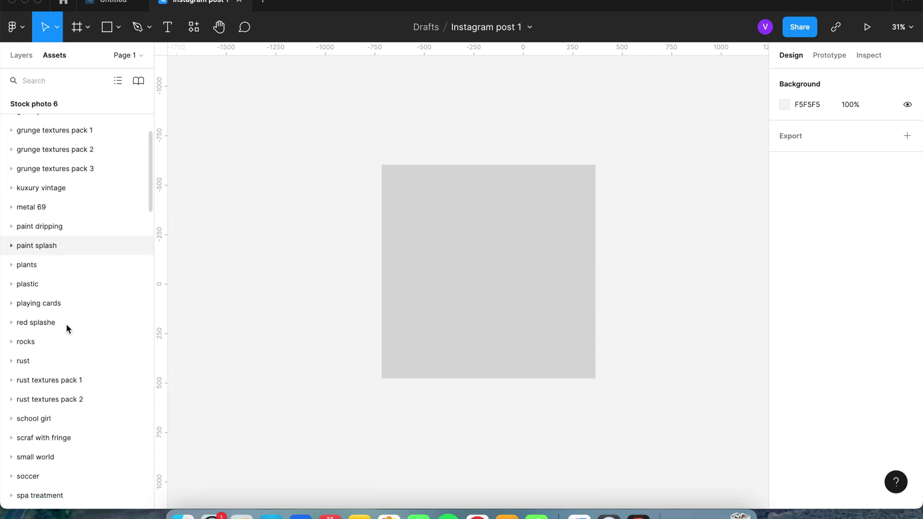
pyautogui.scroll(2, 37, 280)
pyautogui.scroll(-9, 38, 280)
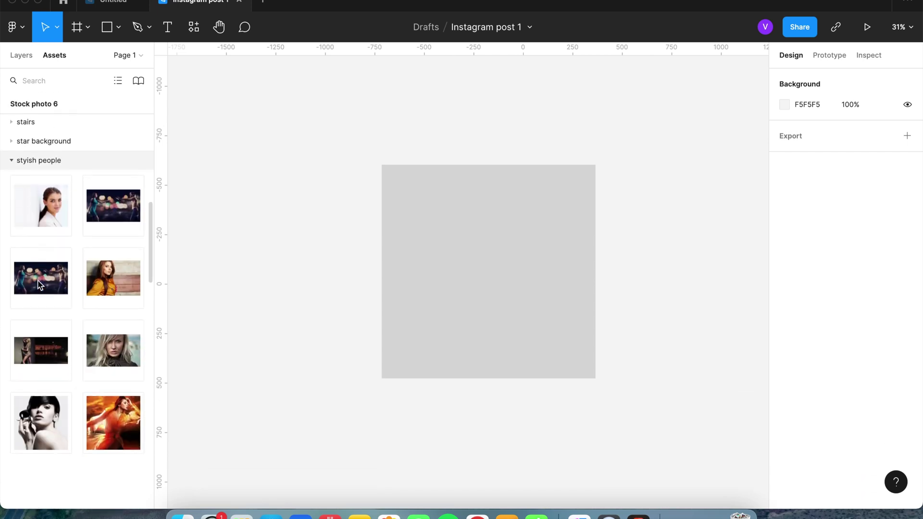
pyautogui.moveTo(93, 309); pyautogui.dragTo(414, 258)
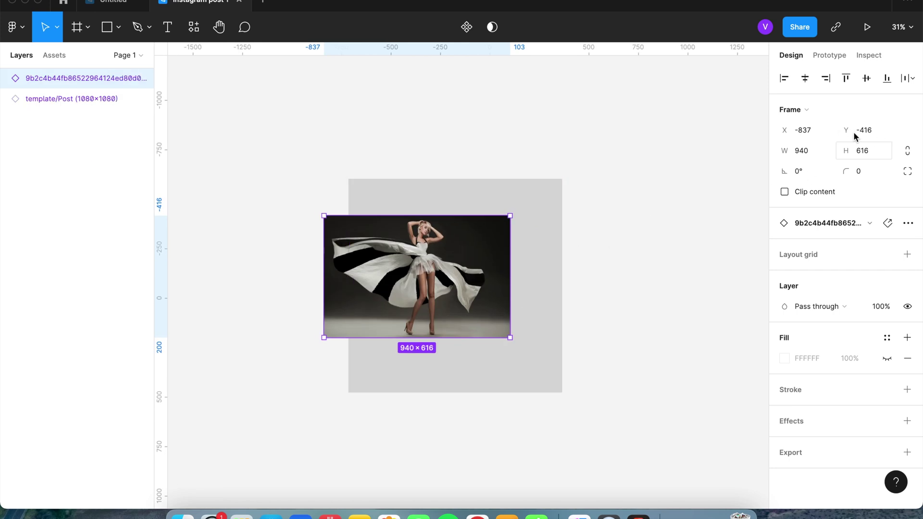
# - Resize the dress photo to 630 × 630 and move it inside the template to about X -600, Y -413
pyautogui.moveTo(814, 150); pyautogui.dragTo(779, 151)
pyautogui.write('630')
pyautogui.press('Tab')
pyautogui.write('630')
pyautogui.moveTo(371, 275); pyautogui.dragTo(417, 276)
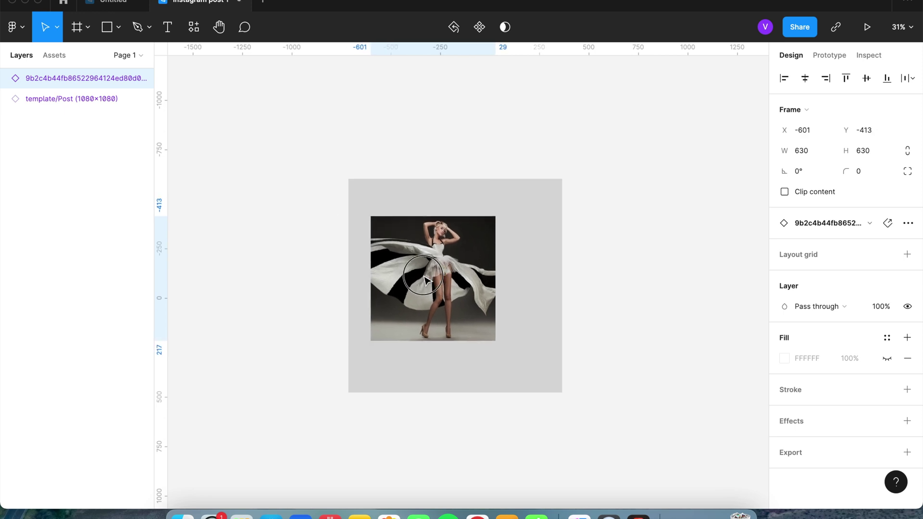
# - Change the template's grey D9D9D9 background to white FFFFFF and move the dress photo to about X -562, Y -426
pyautogui.click(437, 202)
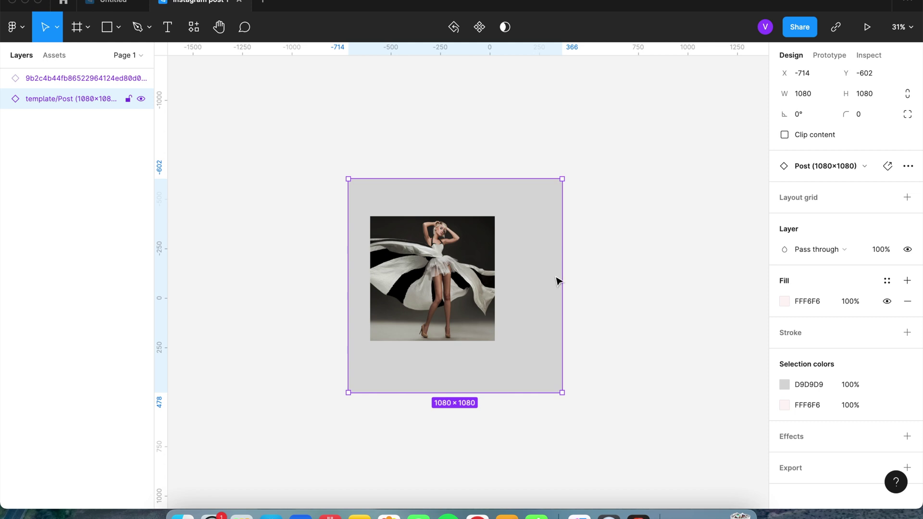
pyautogui.click(785, 385)
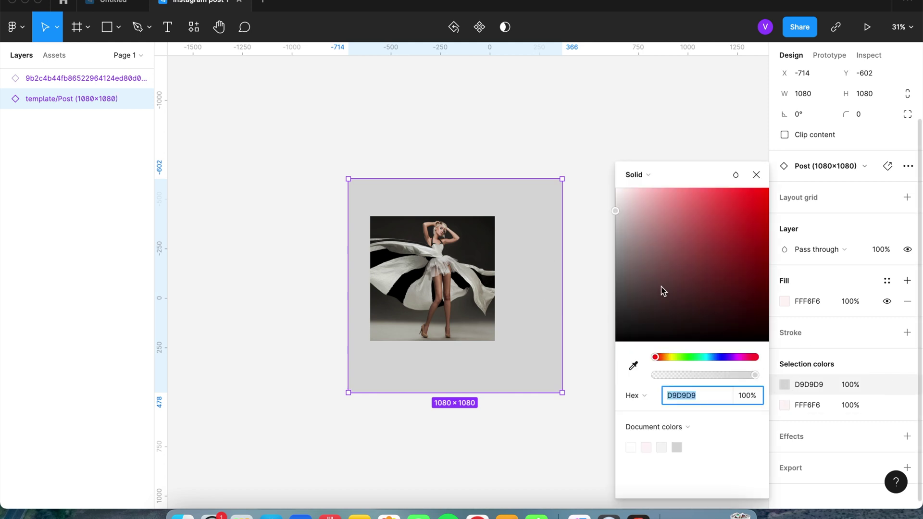
pyautogui.moveTo(625, 197); pyautogui.dragTo(609, 181)
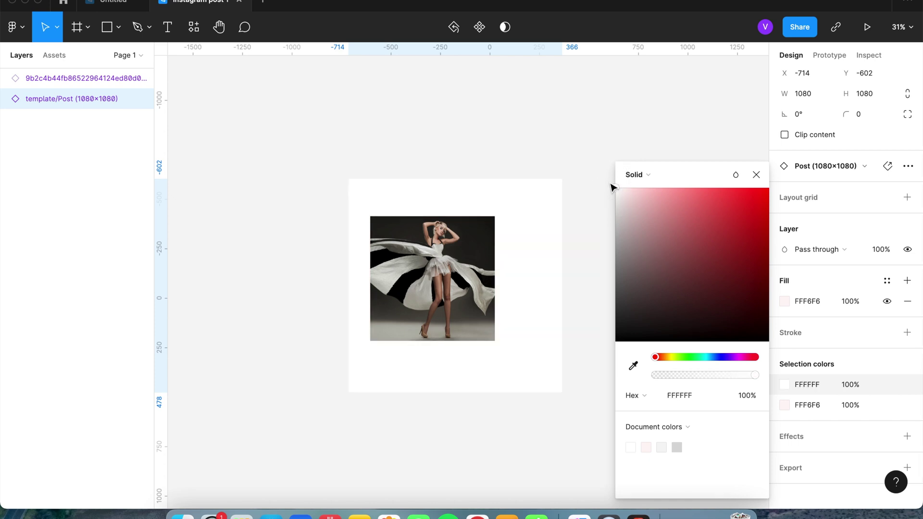
pyautogui.click(757, 175)
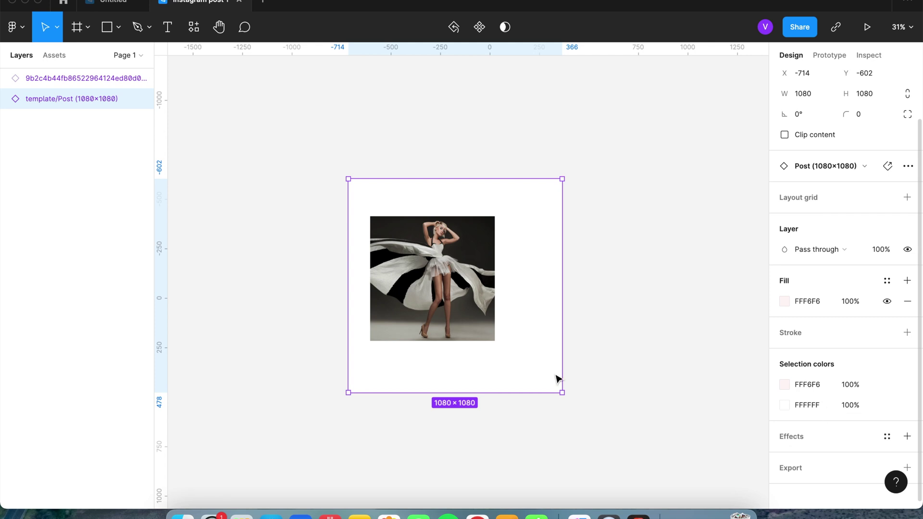
pyautogui.click(437, 288)
pyautogui.moveTo(437, 289); pyautogui.dragTo(439, 285)
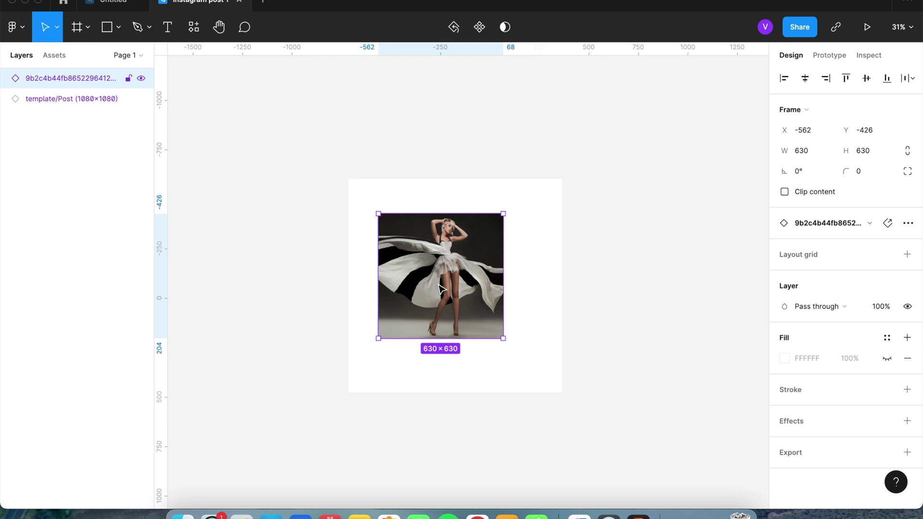
# - Add a triangle about 187 × 187, rotated about 54.7°, in the template's lower-right corner and move the photo to about X -556, Y -583
pyautogui.click(119, 31)
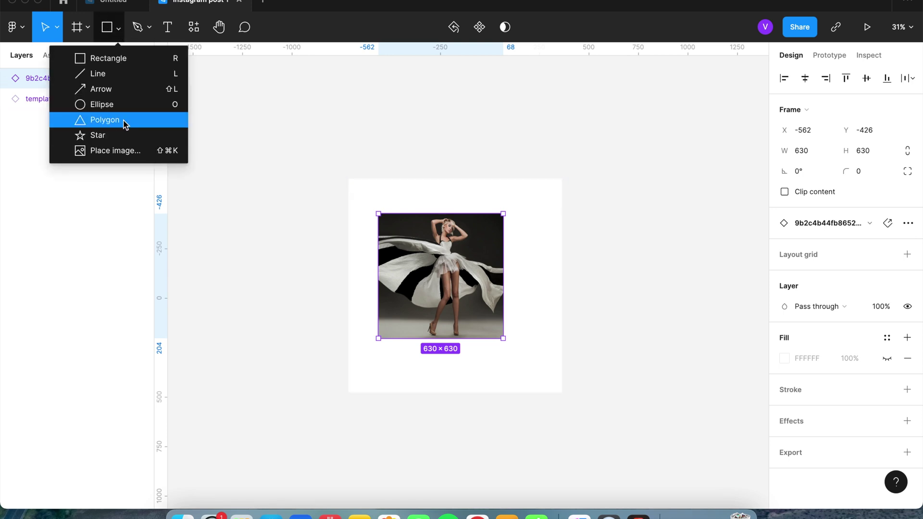
pyautogui.click(124, 120)
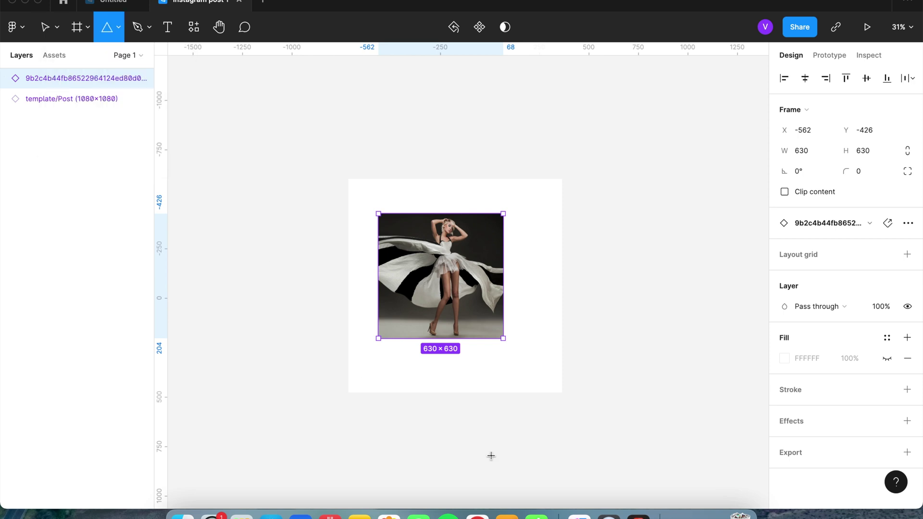
pyautogui.moveTo(496, 363)
pyautogui.mouseDown()
pyautogui.moveTo(535, 399)
pyautogui.moveTo(540, 373)
pyautogui.moveTo(503, 356)
pyautogui.moveTo(505, 377)
pyautogui.mouseUp()
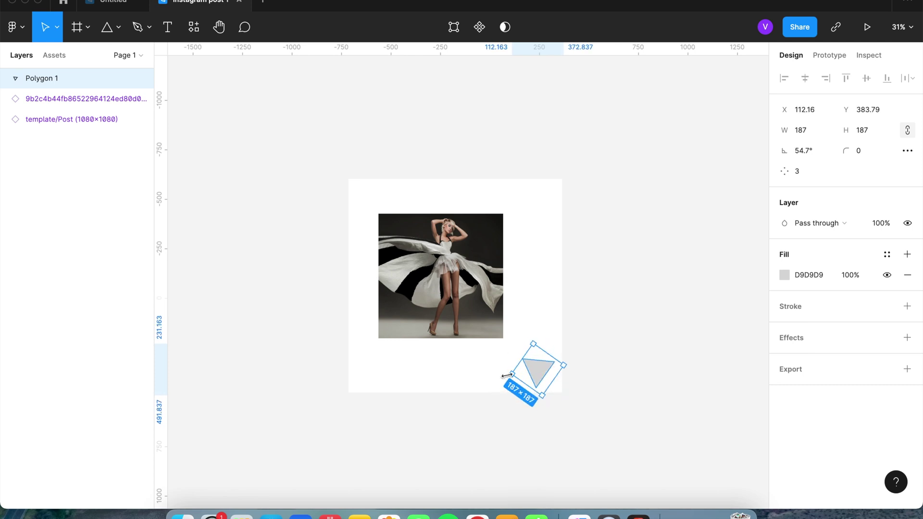
pyautogui.scroll(5, 505, 377)
pyautogui.moveTo(604, 353); pyautogui.dragTo(635, 374)
pyautogui.scroll(-3, 462, 301)
pyautogui.moveTo(490, 223); pyautogui.dragTo(496, 209)
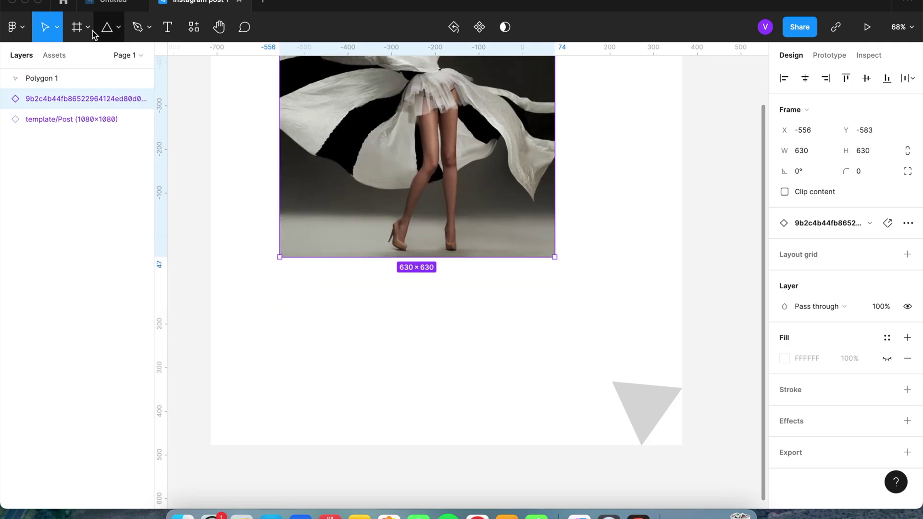
# - Draw a rectangle about 922 × 157 below the photo, starting at the template's left edge at about X -714, Y 170
pyautogui.click(119, 32)
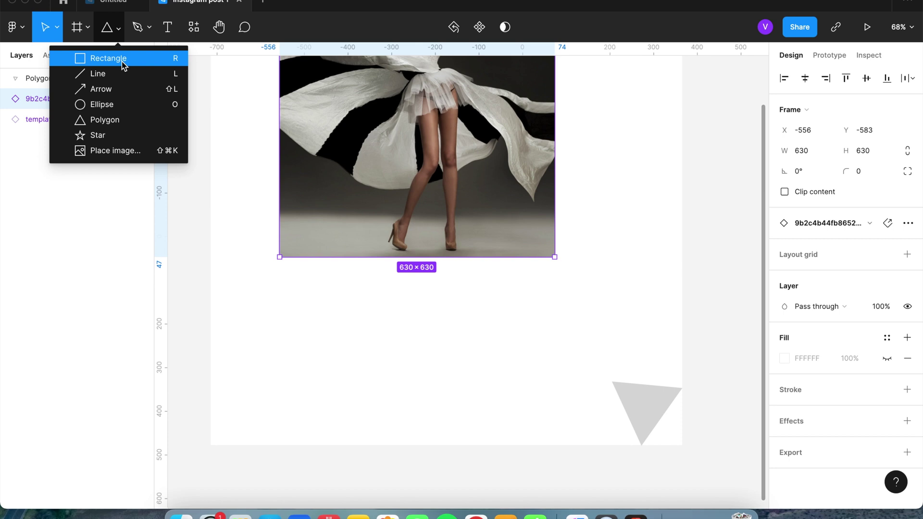
pyautogui.click(243, 336)
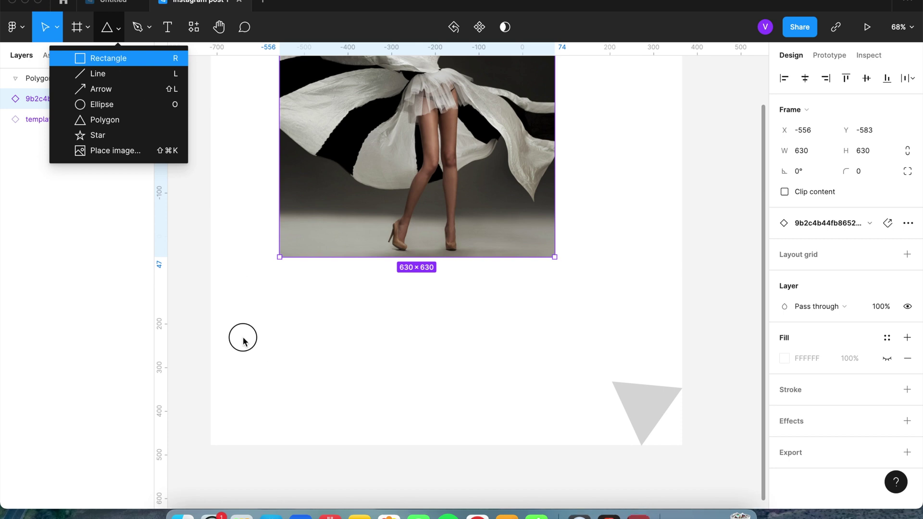
pyautogui.moveTo(212, 276); pyautogui.dragTo(613, 380)
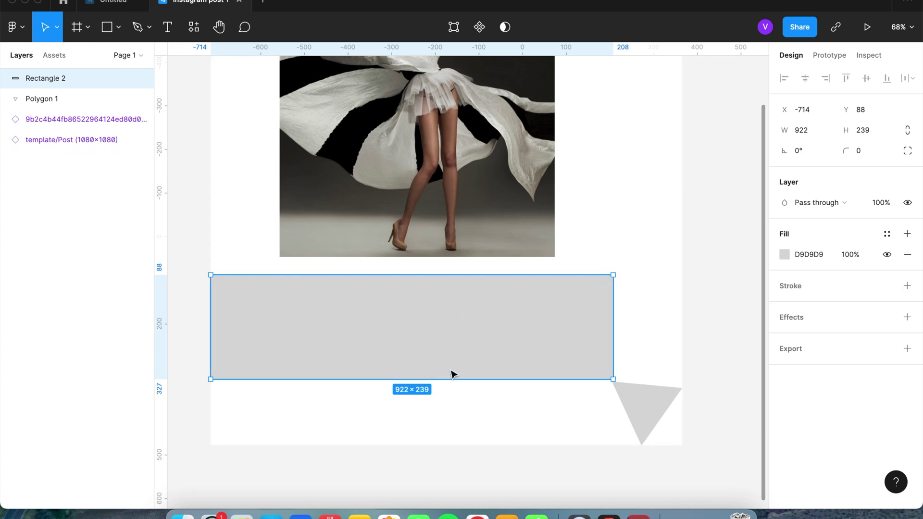
pyautogui.moveTo(461, 275); pyautogui.dragTo(439, 310)
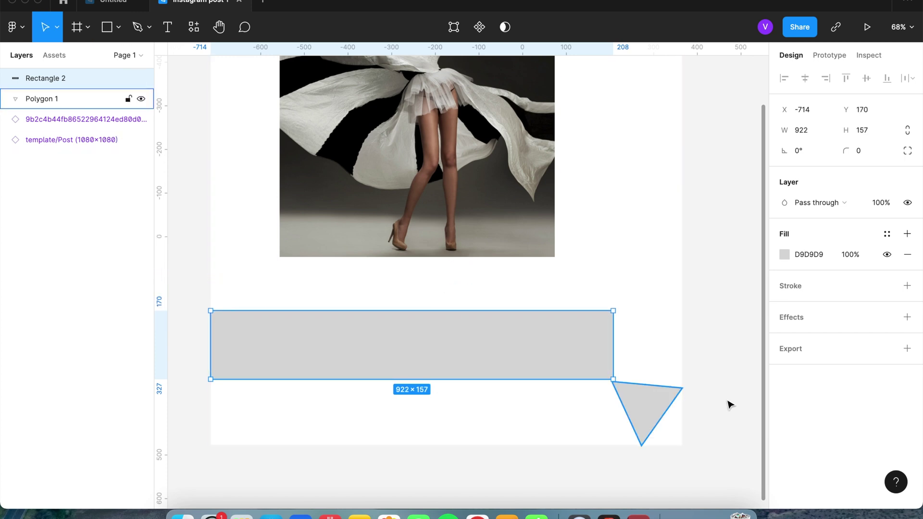
# - Scale down and slightly rotate the grey triangle, keeping it against the template's right edge
pyautogui.press('Escape')
pyautogui.click(632, 412)
pyautogui.moveTo(639, 353); pyautogui.dragTo(652, 369)
pyautogui.click(556, 383)
pyautogui.doubleClick(558, 382)
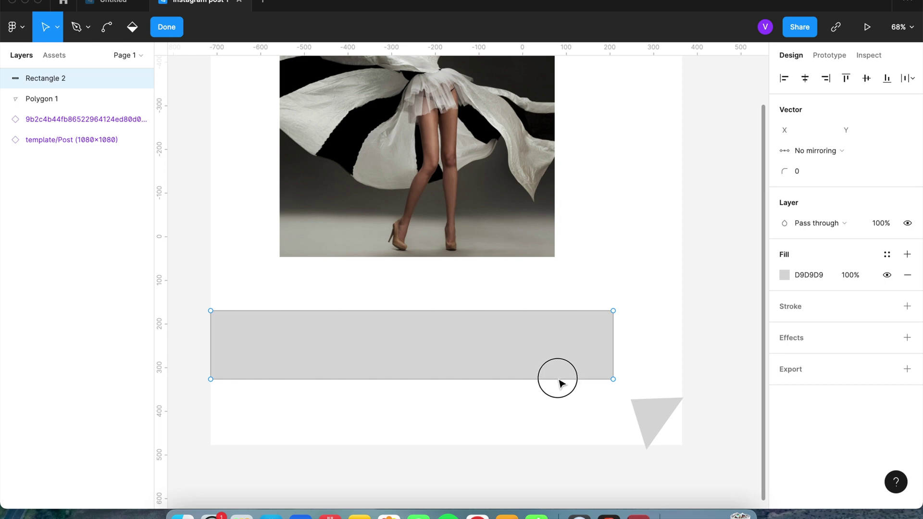
pyautogui.click(557, 376)
pyautogui.press('super+z')
pyautogui.press('Escape')
# - Resize the grey rectangle to 961 × 166 and place it at X -714, Y 207, with its lower-right corner meeting the triangle
pyautogui.moveTo(553, 351); pyautogui.dragTo(553, 355)
pyautogui.moveTo(612, 394); pyautogui.dragTo(636, 410)
pyautogui.scroll(10, 629, 396)
pyautogui.click(621, 445)
pyautogui.click(628, 406)
pyautogui.click(601, 459)
pyautogui.scroll(-10, 560, 452)
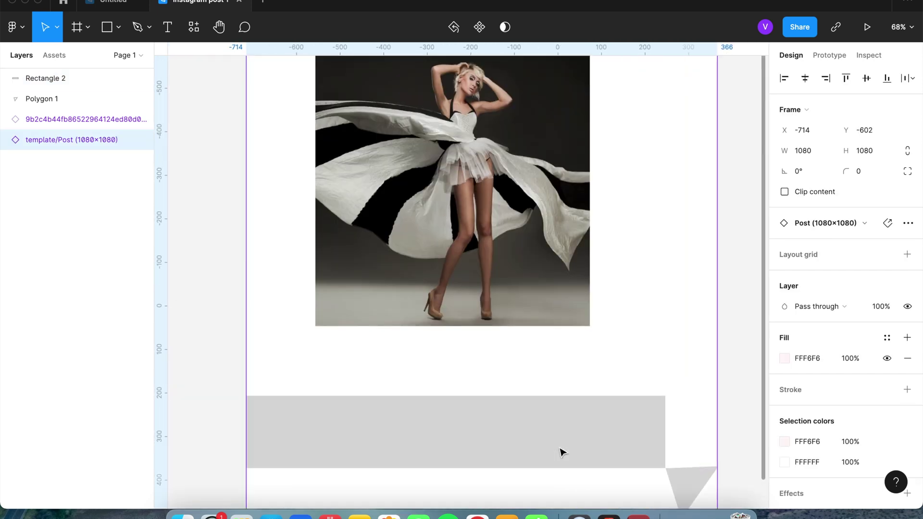
# - Move the dress photo to X -383, Y -423 so it rests on the grey rectangle with their right edges aligned
pyautogui.click(495, 263)
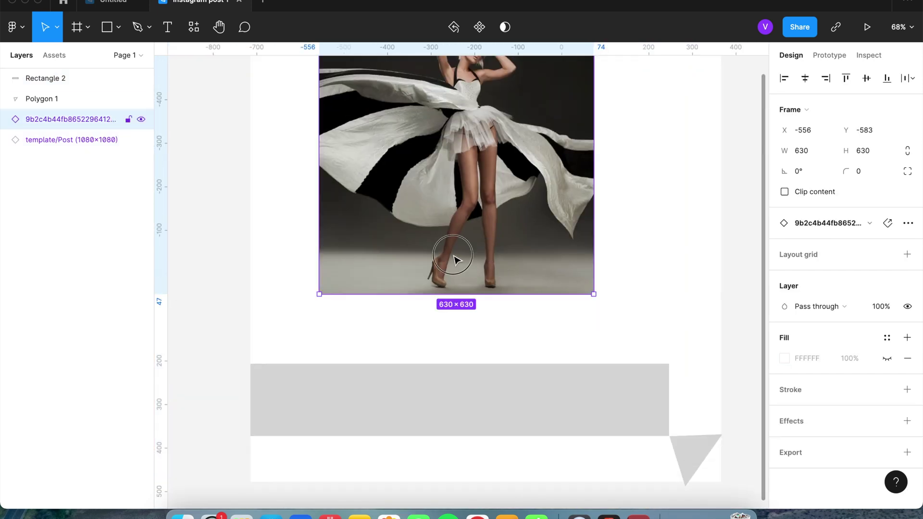
pyautogui.moveTo(453, 262); pyautogui.dragTo(524, 332)
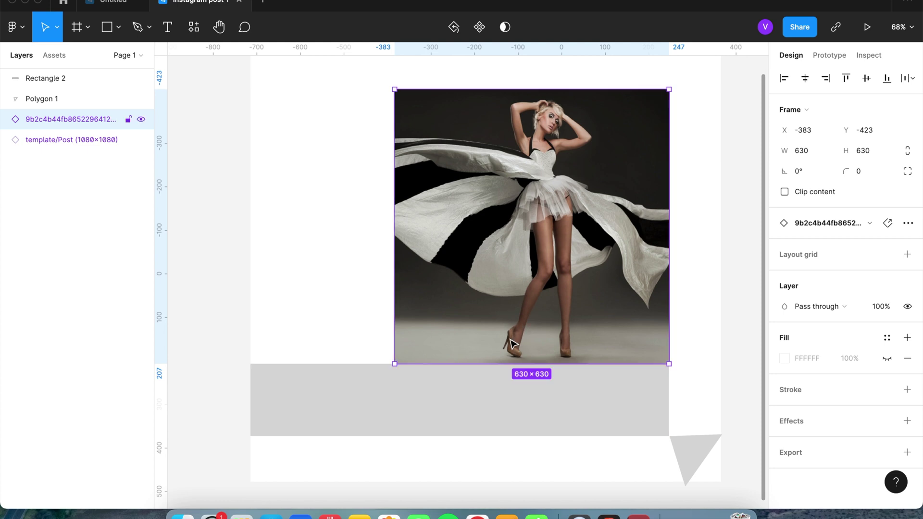
pyautogui.click(470, 470)
# - Draw a vertical line 113 long rising from the photo's upper edge at X 103
pyautogui.scroll(2, 183, 339)
pyautogui.scroll(2, 183, 340)
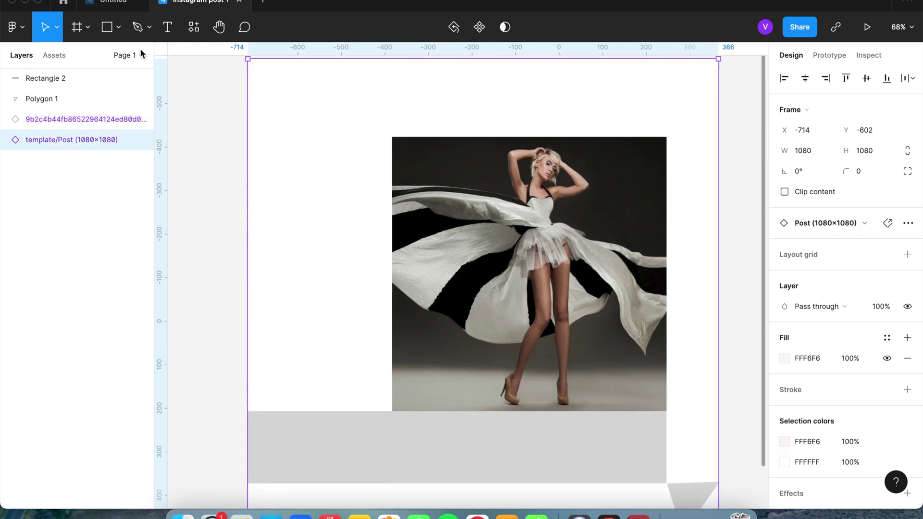
pyautogui.click(119, 30)
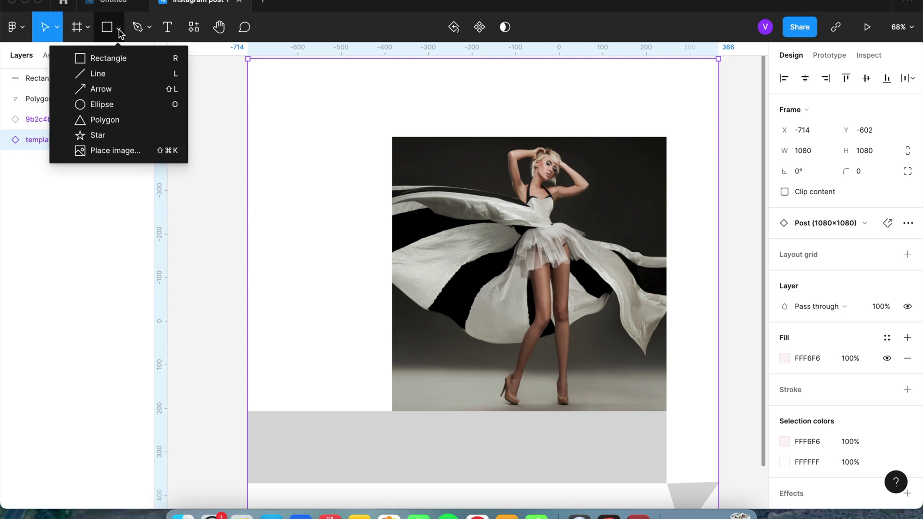
pyautogui.click(100, 75)
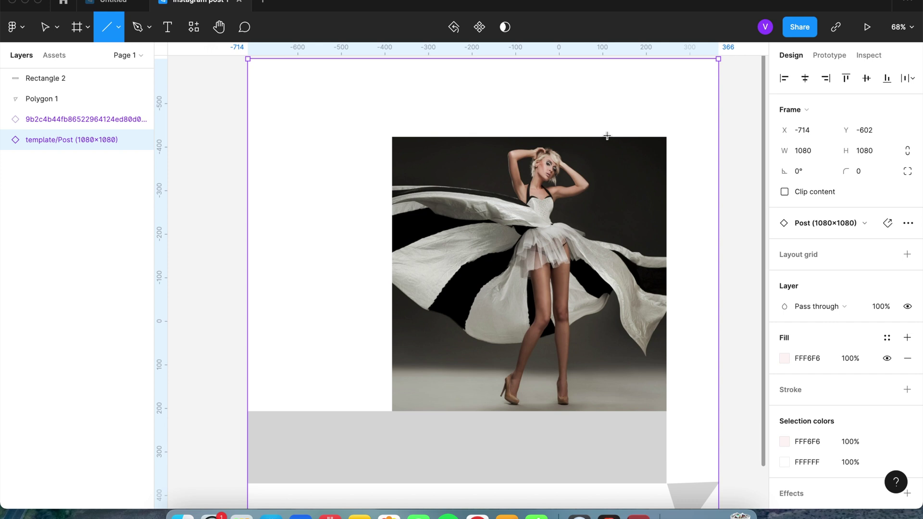
pyautogui.moveTo(604, 137); pyautogui.dragTo(604, 132)
pyautogui.moveTo(600, 97); pyautogui.dragTo(603, 88)
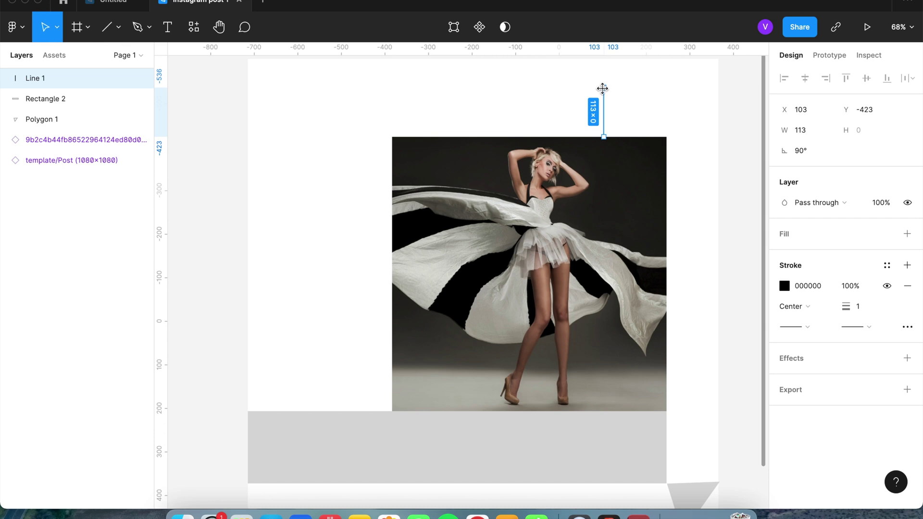
# - Continue the frame with a horizontal line 655 long at Y -536 and a vertical line 743 long at X -552 down to the rectangle
pyautogui.press('l')
pyautogui.moveTo(604, 87); pyautogui.dragTo(319, 87)
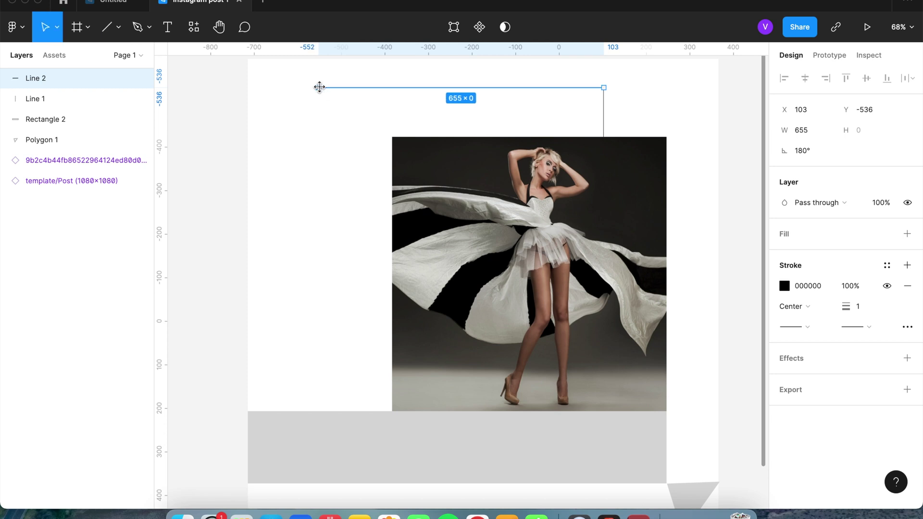
pyautogui.press('l')
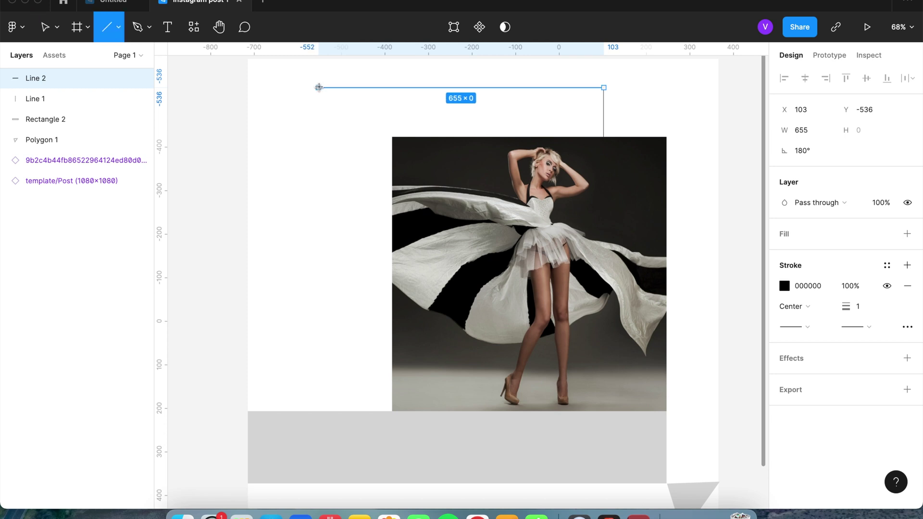
pyautogui.moveTo(318, 88); pyautogui.dragTo(317, 411)
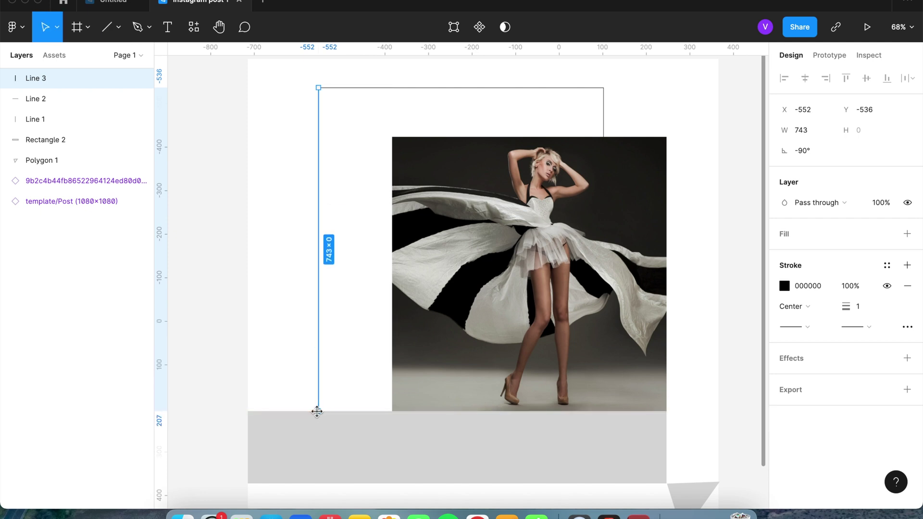
# - Thicken the stroke of all three frame lines around the photo together
pyautogui.click(31, 123)
pyautogui.click(41, 79)
pyautogui.keyDown('shift'); pyautogui.click(53, 120); pyautogui.keyUp('shift')
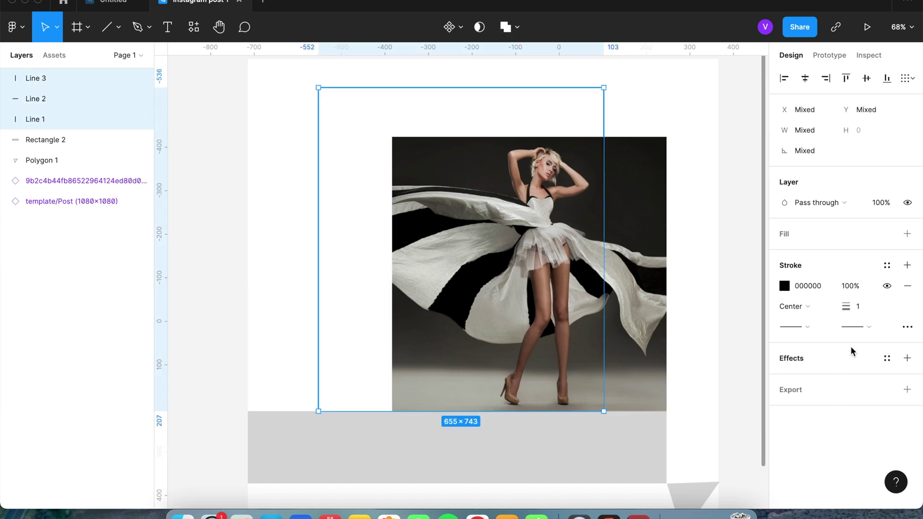
pyautogui.click(836, 307)
pyautogui.press('Return')
pyautogui.click(733, 299)
# - Draw a closed Pen shape about 675.5 × 106 beneath the rectangle, reaching the template's lower edge, with a slanted right end
pyautogui.scroll(-3, 625, 269)
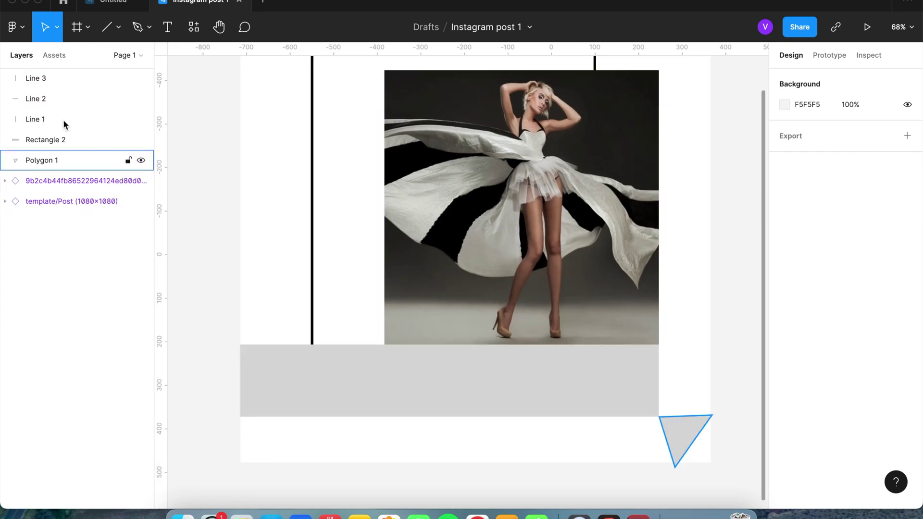
pyautogui.click(149, 28)
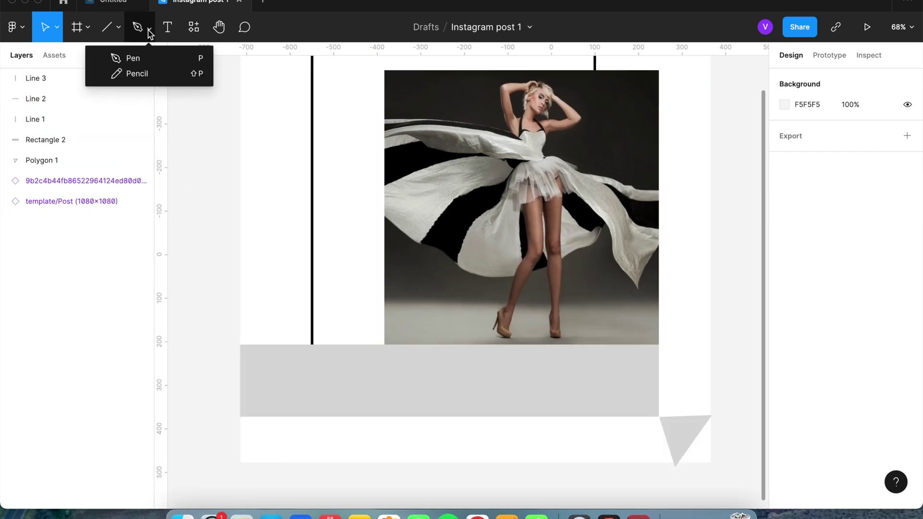
pyautogui.click(157, 62)
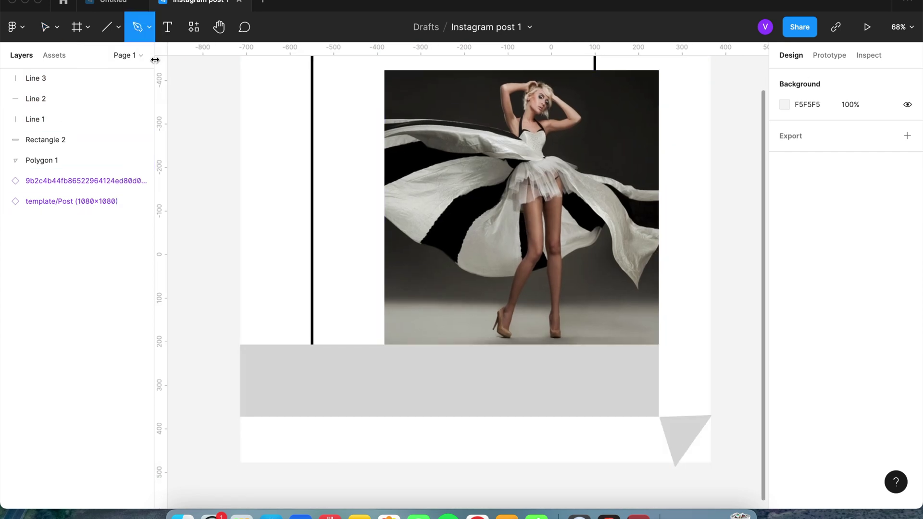
pyautogui.click(240, 417)
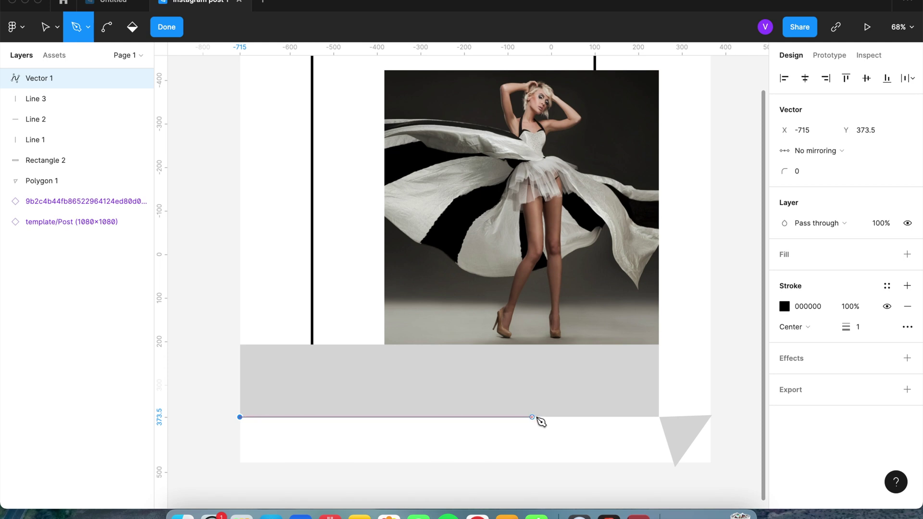
pyautogui.click(534, 417)
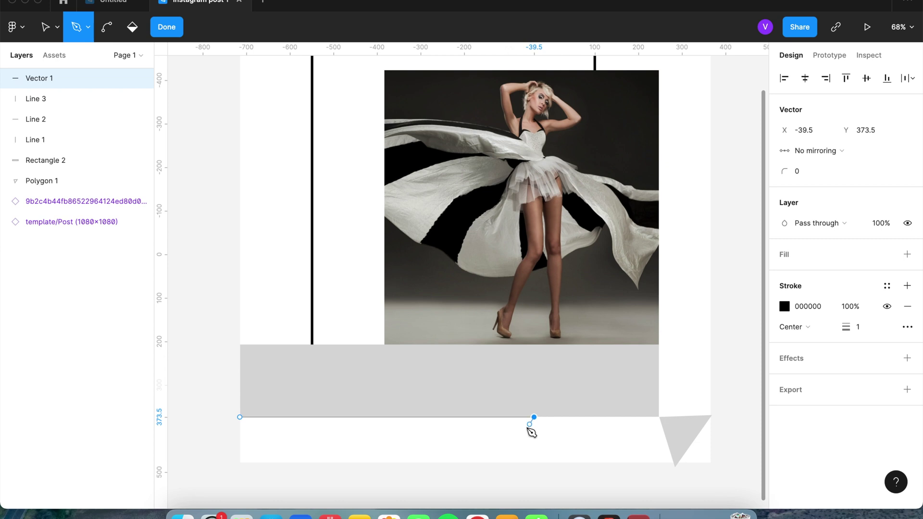
pyautogui.click(497, 463)
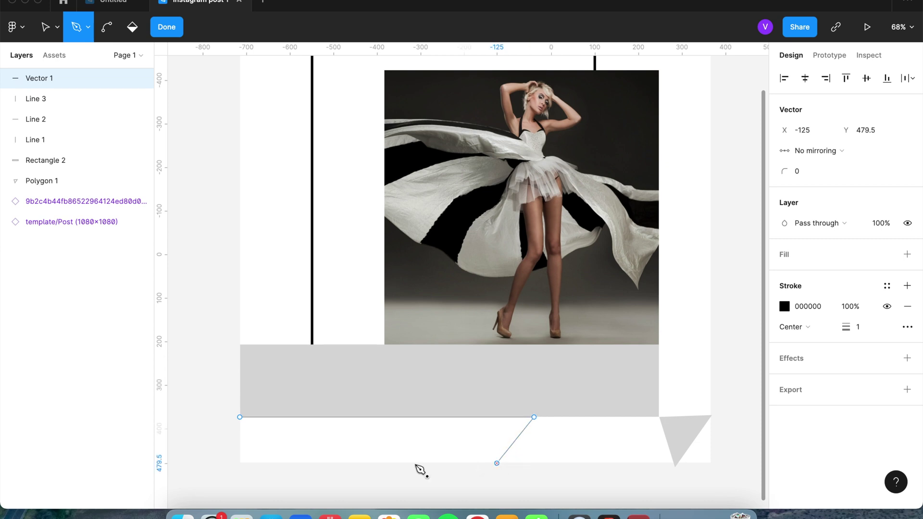
pyautogui.click(240, 463)
pyautogui.click(240, 418)
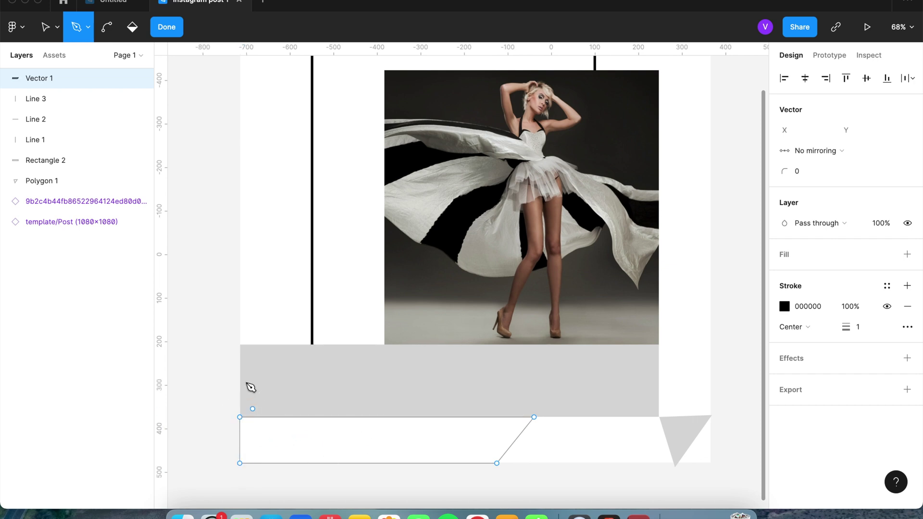
pyautogui.click(166, 27)
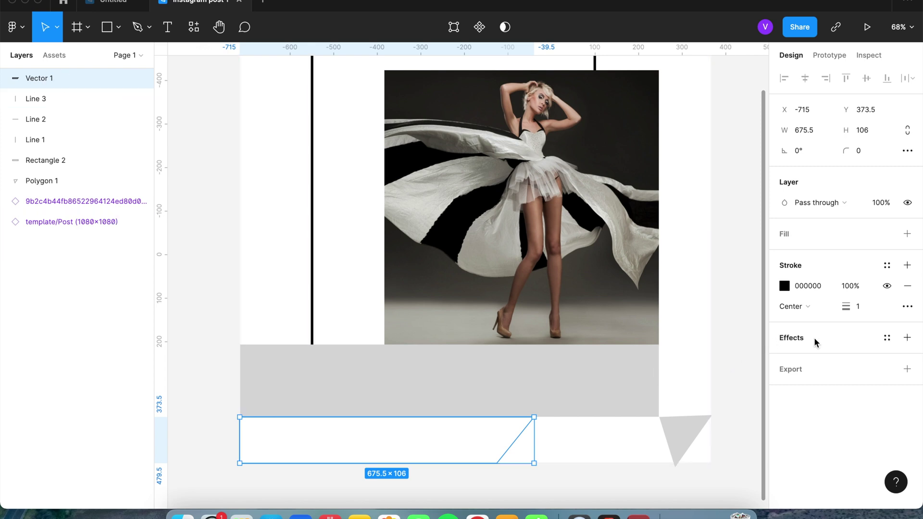
# - Give the slanted shape a D9D9D9 fill and set its black stroke's opacity to 0%
pyautogui.click(786, 238)
pyautogui.click(785, 306)
pyautogui.moveTo(734, 378); pyautogui.dragTo(633, 383)
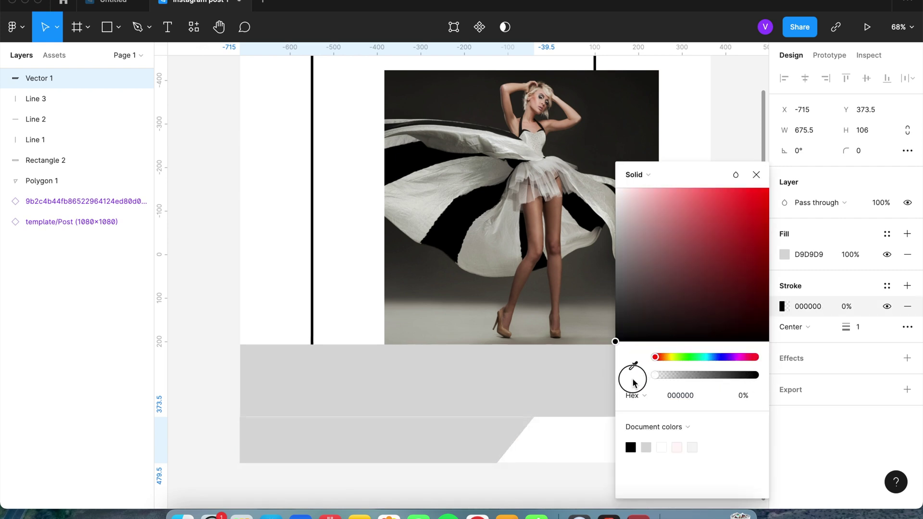
pyautogui.click(757, 175)
# - Fill the wide rectangle beneath the photo with solid black
pyautogui.click(566, 402)
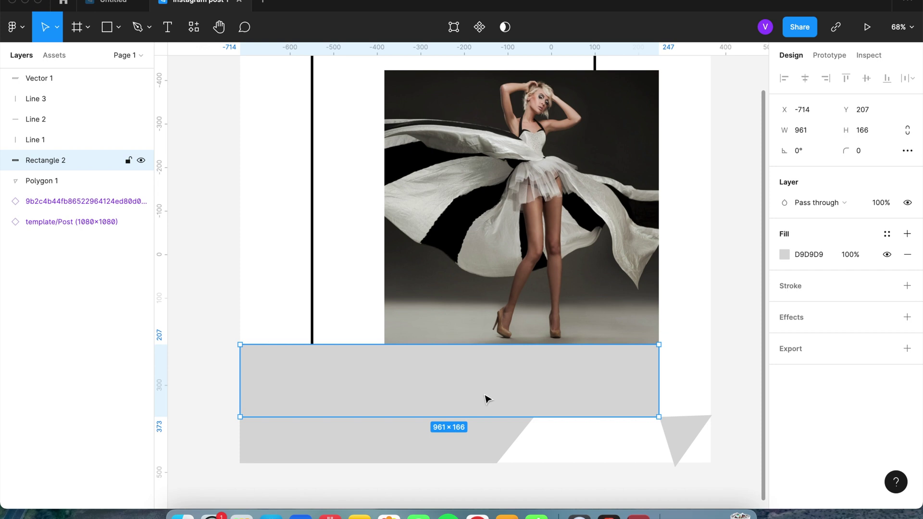
pyautogui.click(784, 254)
pyautogui.click(624, 333)
pyautogui.moveTo(608, 349); pyautogui.dragTo(614, 344)
pyautogui.click(551, 488)
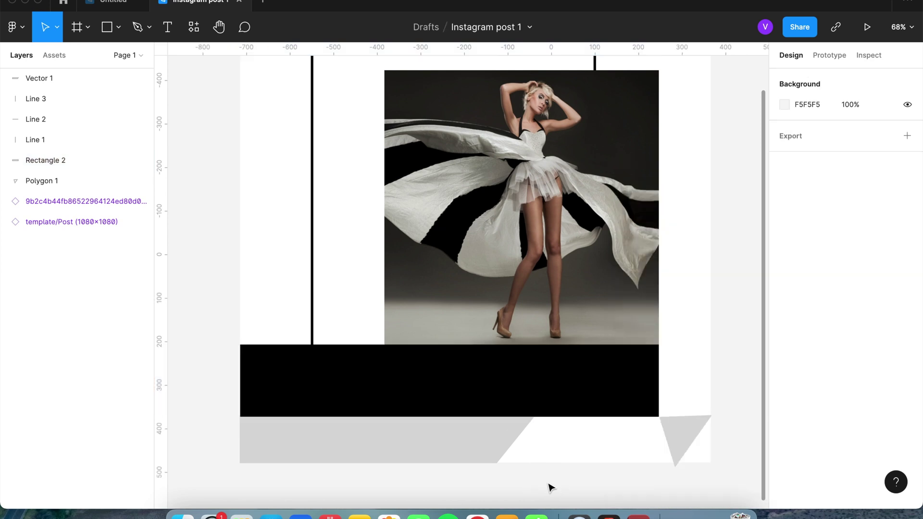
# - Draw a circle about 185 × 185 over the photo's lower-right corner and set its fill opacity to 80%
pyautogui.press('o')
pyautogui.scroll(1, 623, 352)
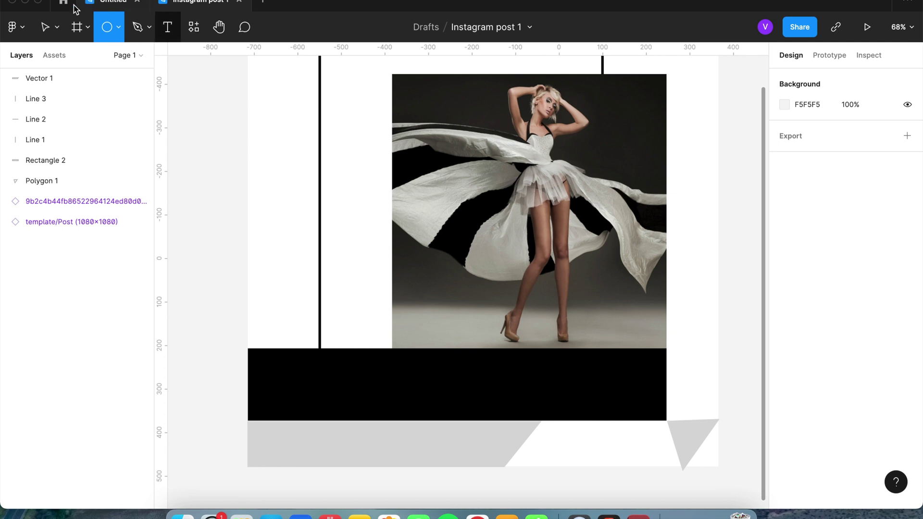
pyautogui.click(118, 27)
pyautogui.click(114, 105)
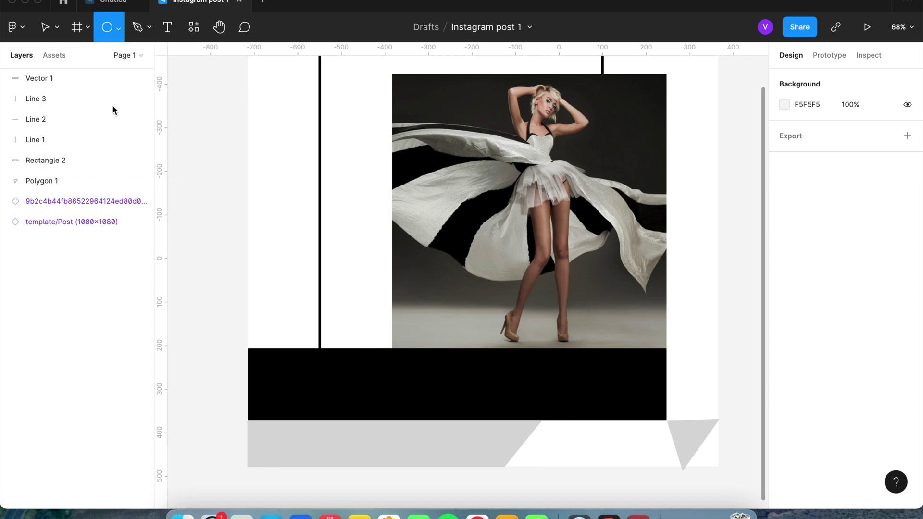
pyautogui.moveTo(614, 331)
pyautogui.mouseDown()
pyautogui.moveTo(646, 366)
pyautogui.moveTo(696, 393)
pyautogui.moveTo(682, 353)
pyautogui.mouseUp()
pyautogui.click(858, 254)
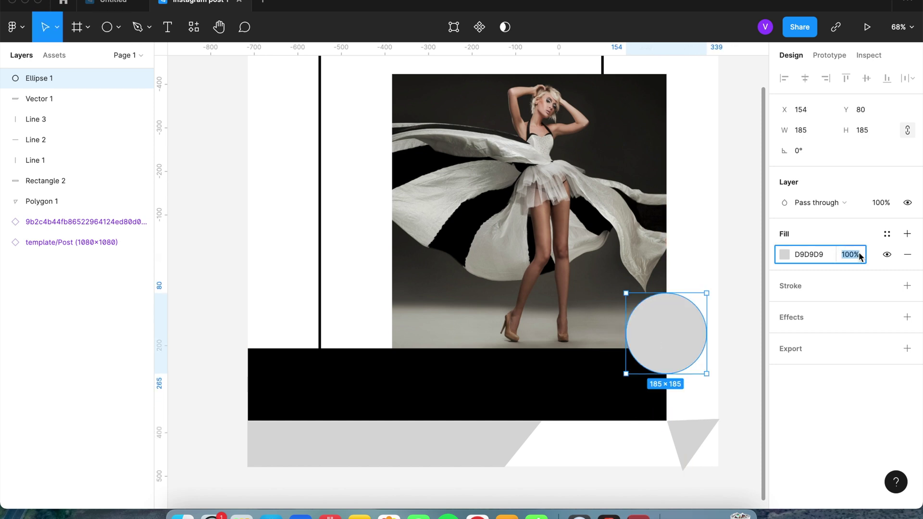
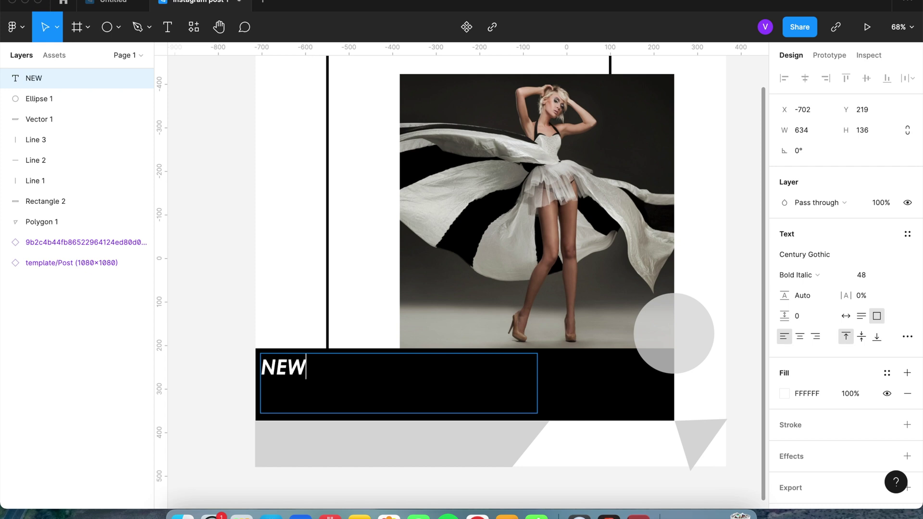
# - Complete the white text on the black rectangle as NEW COLLECTION and BEST PRICE on two lines, at font size 36
pyautogui.press('Return')
pyautogui.write('BEST PRICE')
pyautogui.press('super+a')
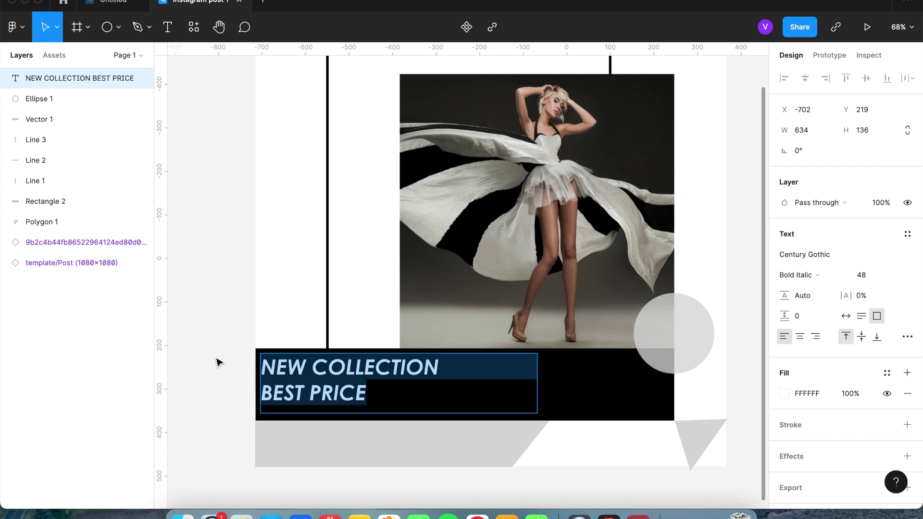
pyautogui.click(896, 275)
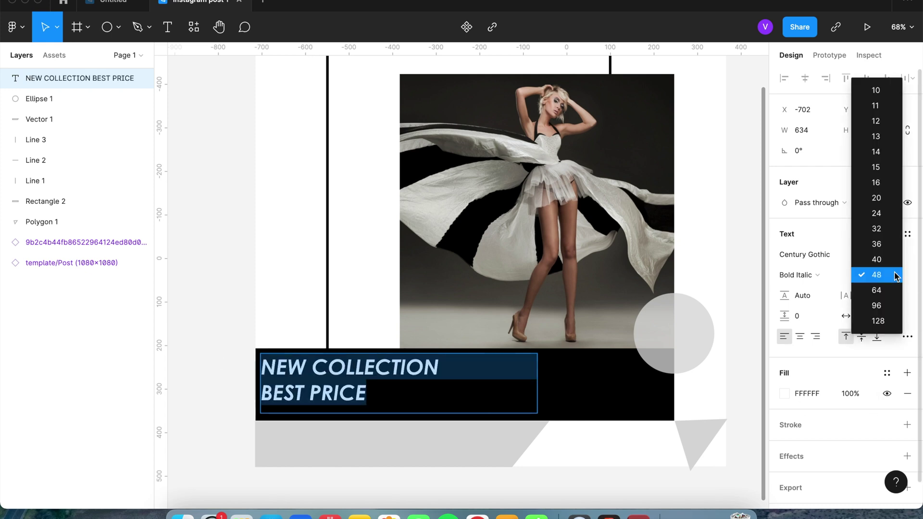
pyautogui.click(876, 244)
# - Move the NEW COLLECTION BEST PRICE text further right and slightly down within the black rectangle
pyautogui.click(347, 396)
pyautogui.moveTo(347, 395); pyautogui.dragTo(402, 406)
pyautogui.press('Escape')
pyautogui.hotkey('shift', '1')
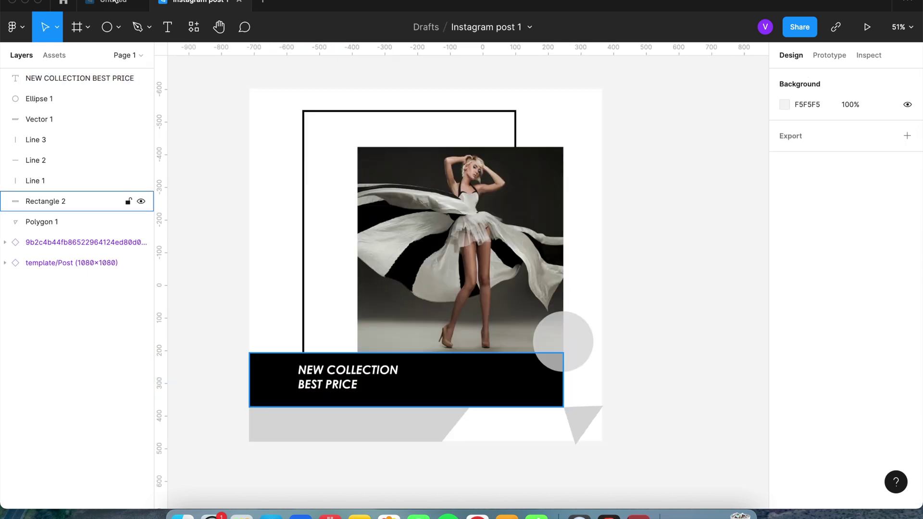
pyautogui.press('t')
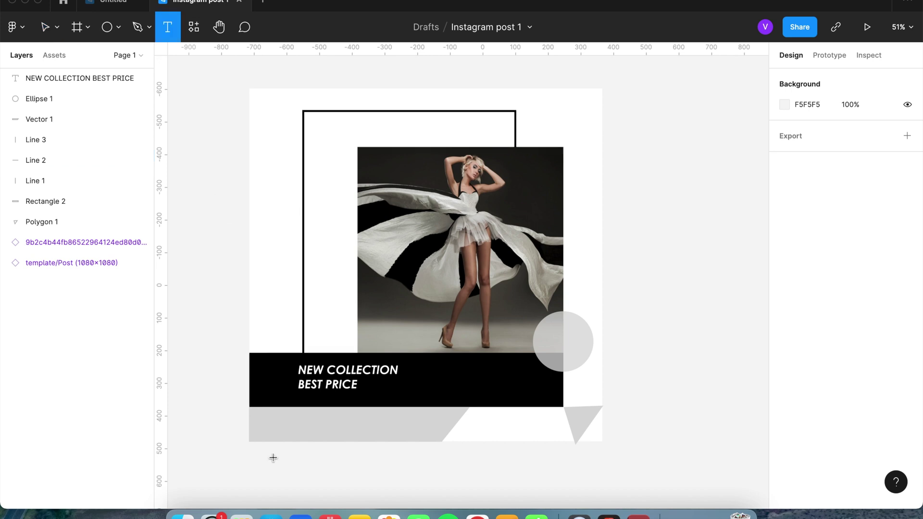
pyautogui.moveTo(249, 413); pyautogui.dragTo(426, 437)
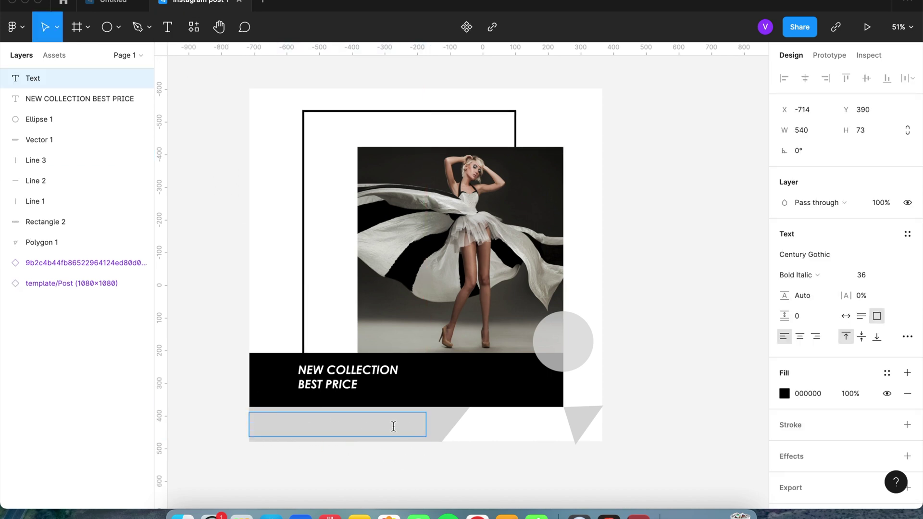
pyautogui.write('WWW.YOURSITE.COM')
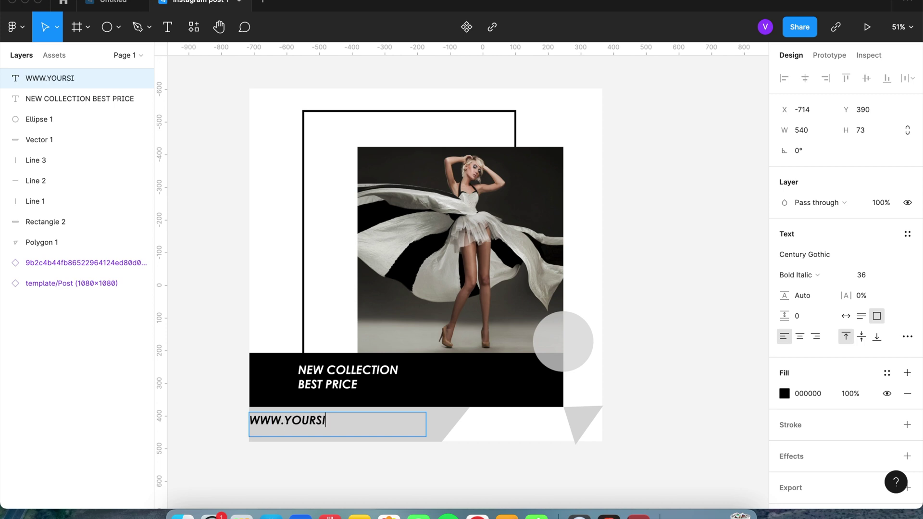
pyautogui.press('Escape')
pyautogui.moveTo(383, 425); pyautogui.dragTo(377, 427)
pyautogui.press('Escape')
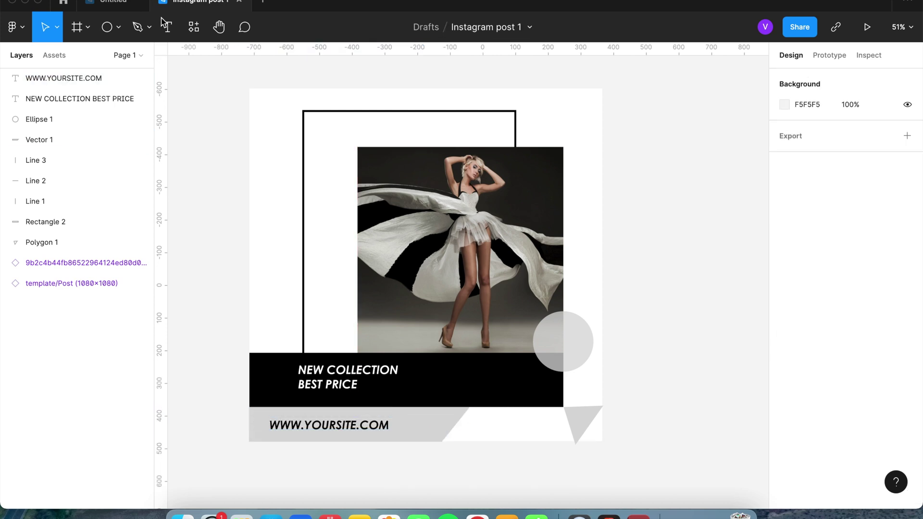
# - Add a text box about 146 × 109 over the circle reading SAVE UP TO
pyautogui.click(167, 27)
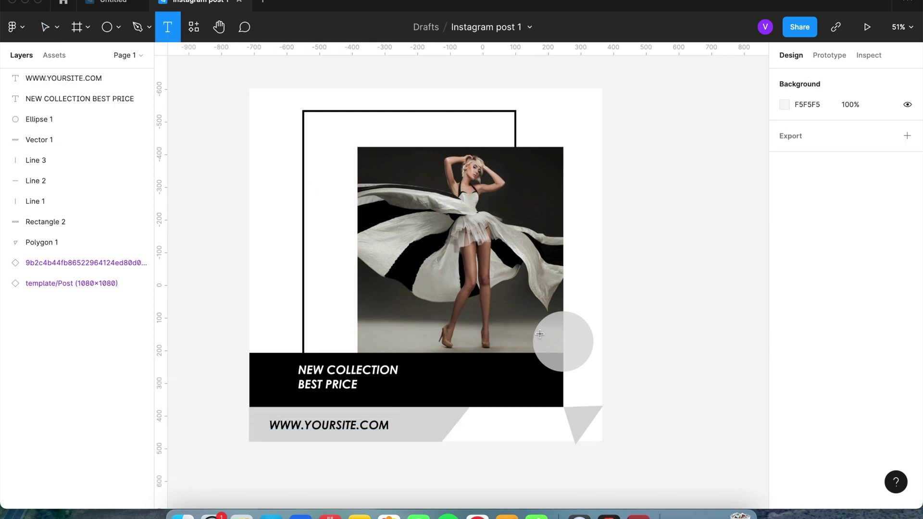
pyautogui.moveTo(533, 327); pyautogui.dragTo(580, 361)
pyautogui.write('SA')
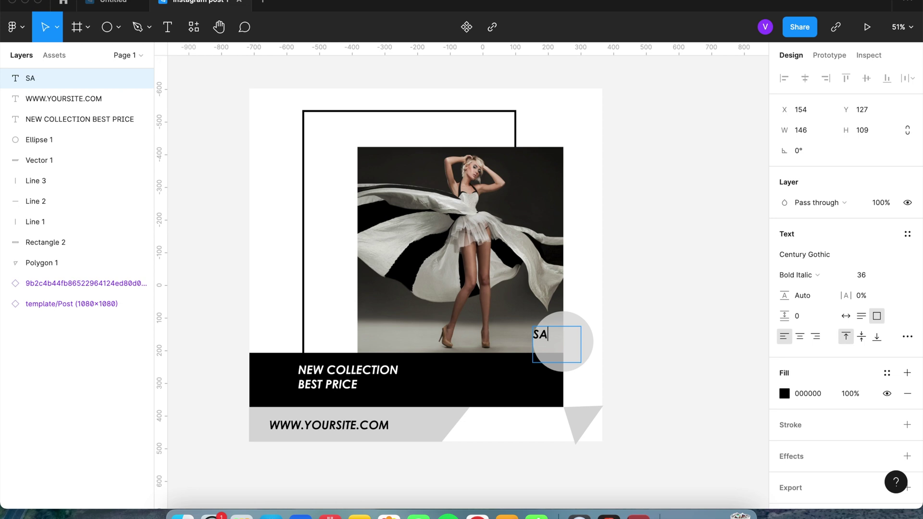
pyautogui.write('VE UP TO')
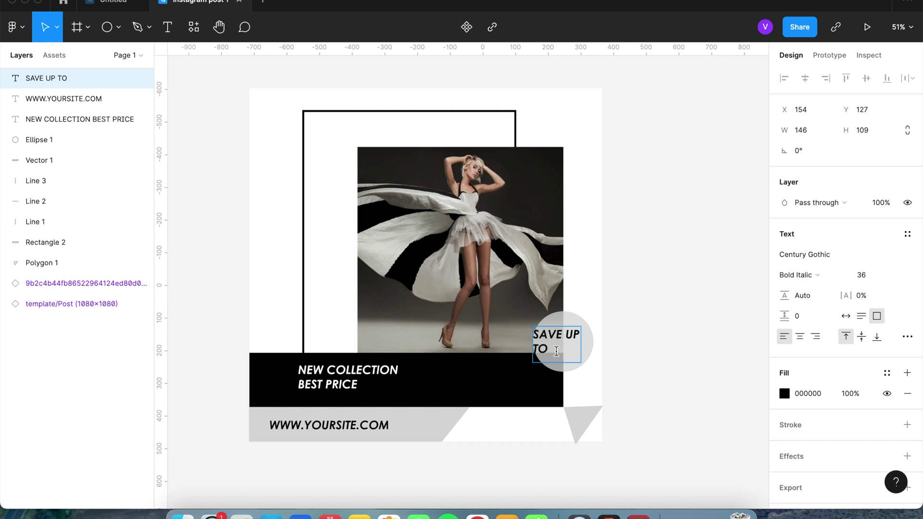
# - Set the SAVE UP TO text to size 24 with automatic height and move it to about X 174, Y 123 in the circle
pyautogui.moveTo(548, 349); pyautogui.dragTo(529, 332)
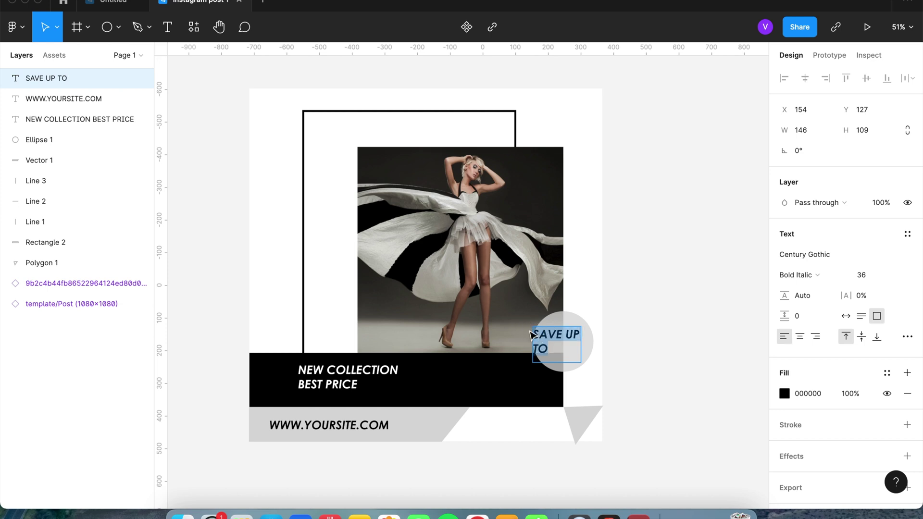
pyautogui.click(895, 277)
pyautogui.click(883, 256)
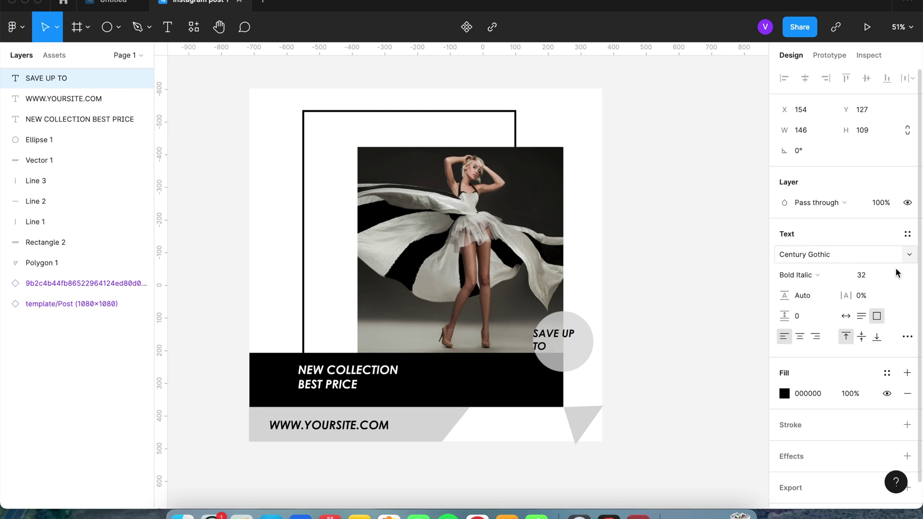
pyautogui.click(896, 275)
pyautogui.click(884, 256)
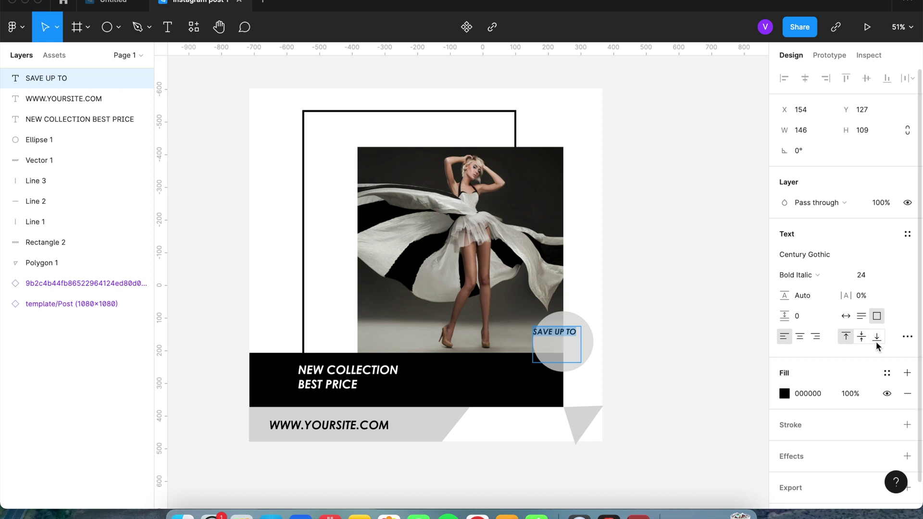
pyautogui.click(860, 319)
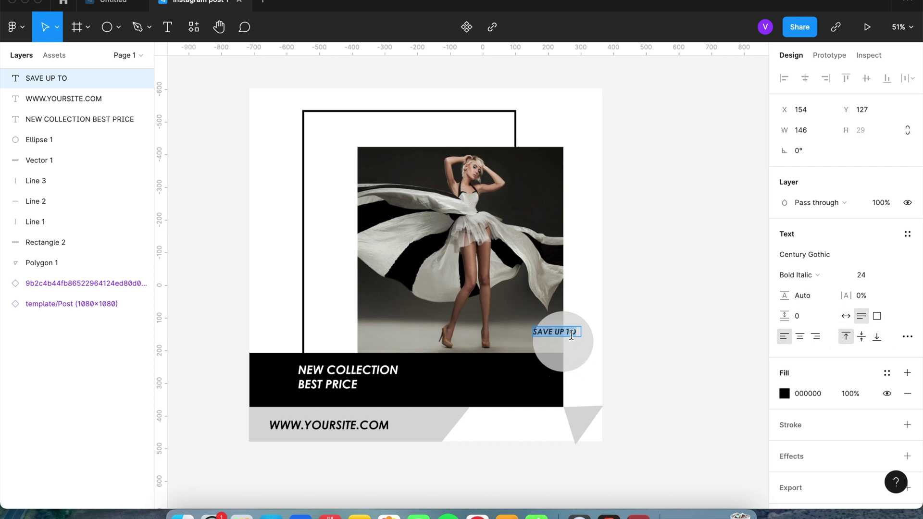
pyautogui.press('Escape')
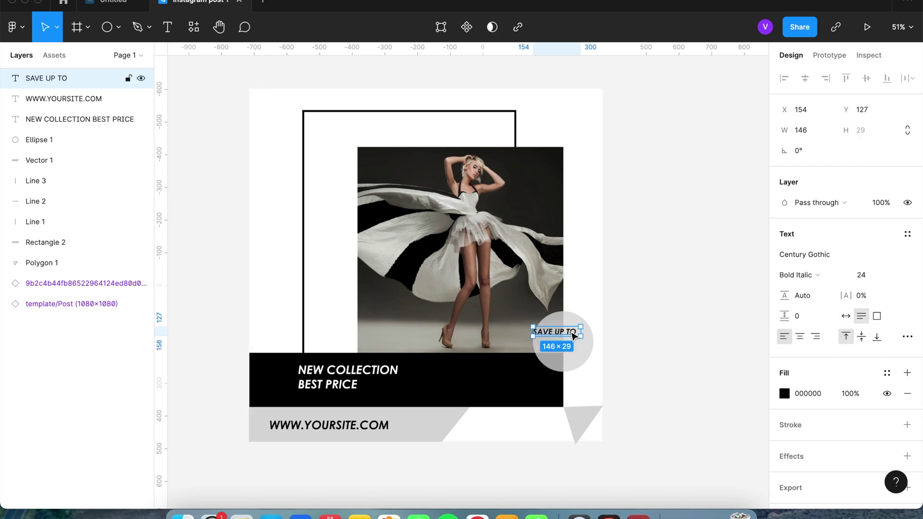
pyautogui.moveTo(572, 335); pyautogui.dragTo(578, 335)
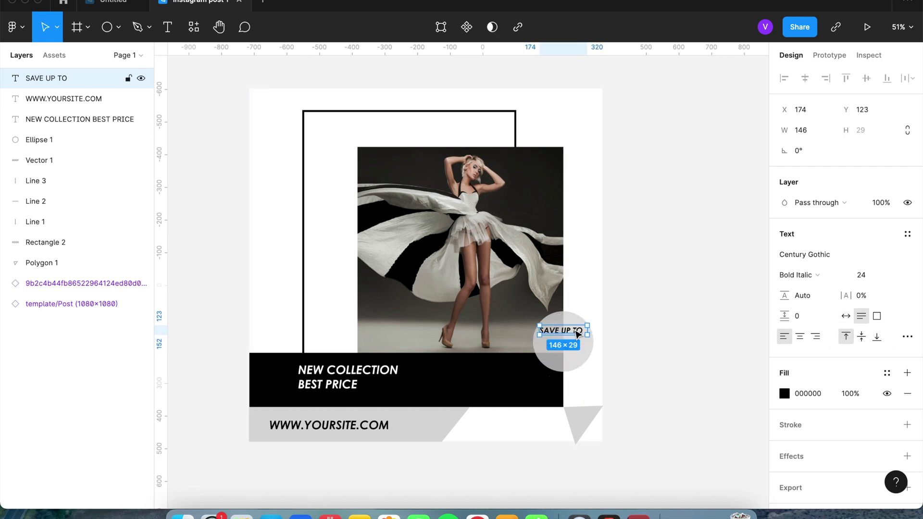
pyautogui.click(639, 346)
# - Add a text box about 126 × 51 under SAVE UP TO in the circle, reading 30% OFF
pyautogui.press('t')
pyautogui.click(541, 340)
pyautogui.moveTo(541, 340); pyautogui.dragTo(579, 358)
pyautogui.write('30')
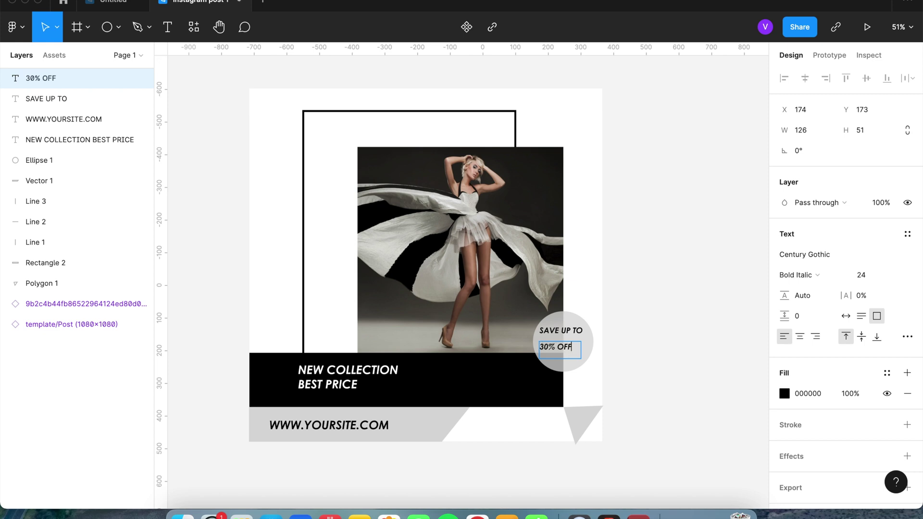
# - Set the 30% OFF text to size 36 and change its style from italic to plain Bold
pyautogui.moveTo(580, 360); pyautogui.dragTo(529, 354)
pyautogui.click(897, 275)
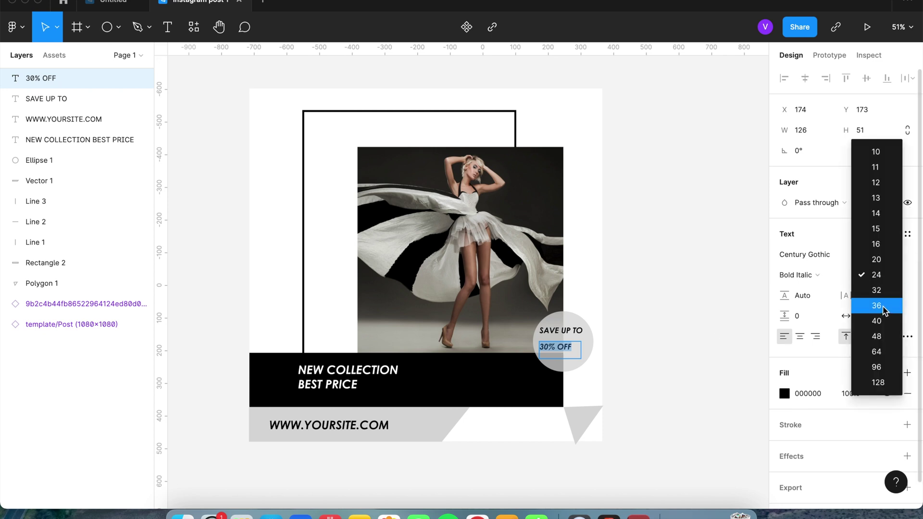
pyautogui.click(886, 306)
pyautogui.press('super+i')
# - Arrange the two texts inside the circle, with SAVE UP TO above a centered, two-line 30% OFF
pyautogui.moveTo(574, 356); pyautogui.dragTo(587, 349)
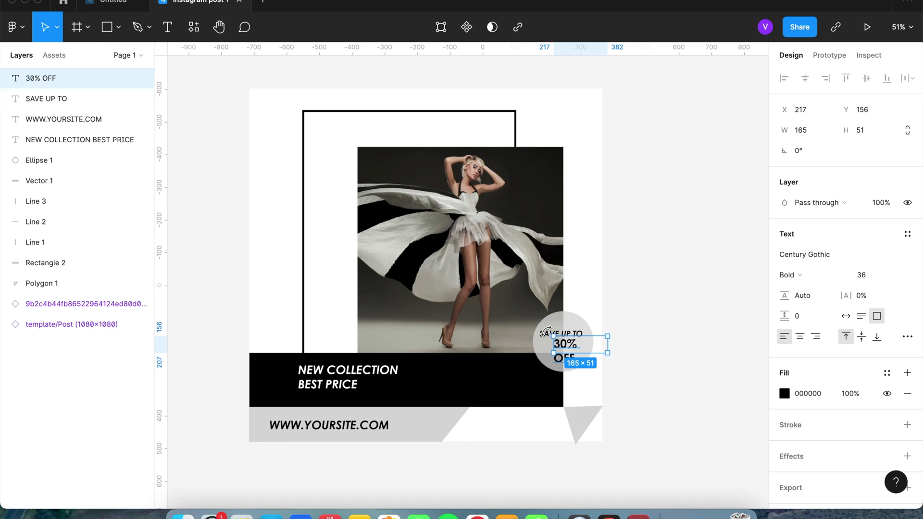
pyautogui.click(45, 101)
pyautogui.moveTo(577, 339)
pyautogui.mouseDown()
pyautogui.moveTo(584, 328)
pyautogui.moveTo(586, 344)
pyautogui.mouseUp()
pyautogui.click(37, 81)
pyautogui.press('Escape')
# - Shrink the circle to about 181 × 181 and nudge the SAVE UP TO text to fit inside it
pyautogui.click(582, 366)
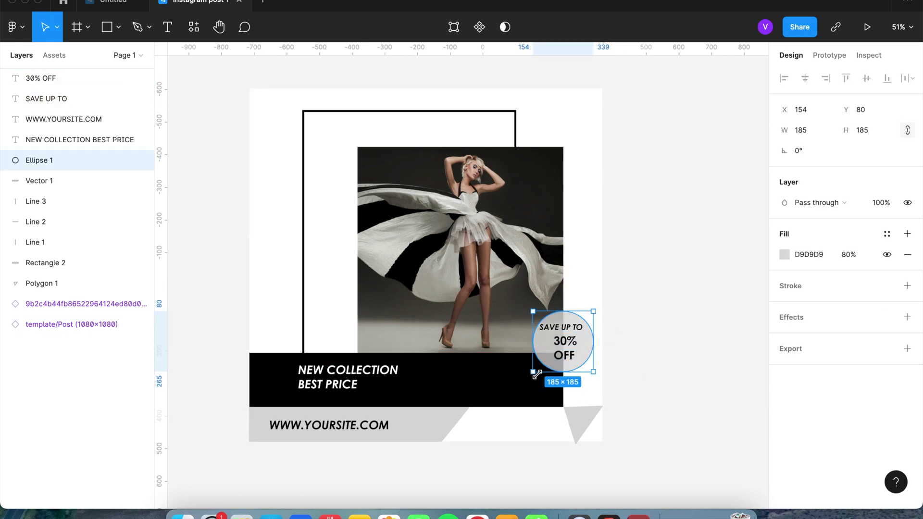
pyautogui.moveTo(533, 375); pyautogui.dragTo(535, 371)
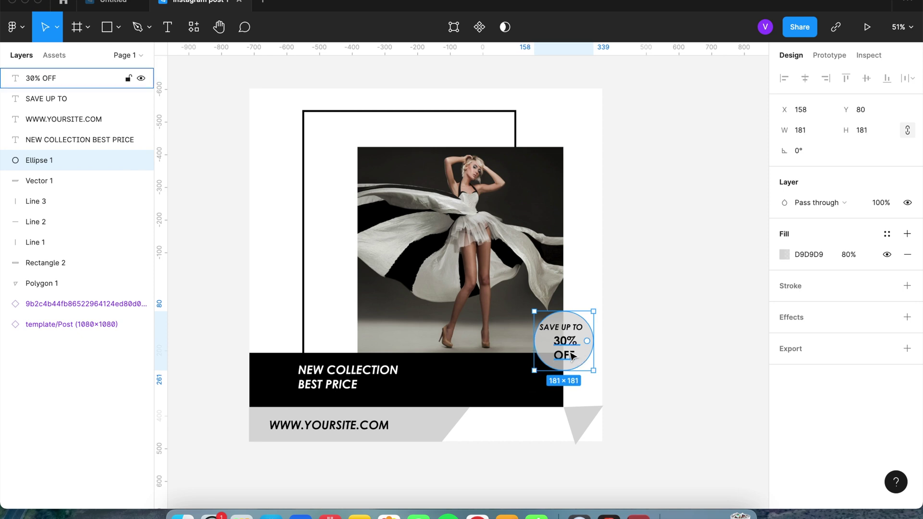
pyautogui.moveTo(565, 332); pyautogui.dragTo(573, 332)
pyautogui.click(610, 313)
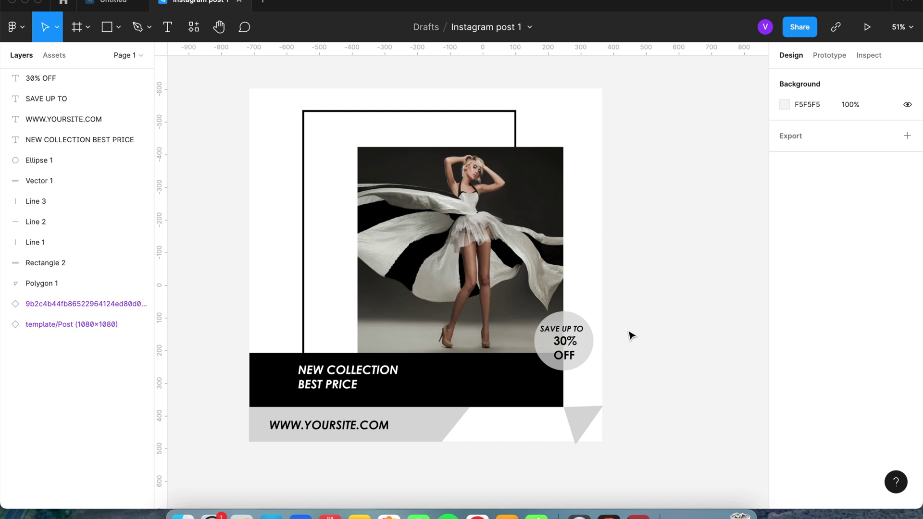
# - Draw a frame about 1248 × 1223 around the whole design so that it contains every layer
pyautogui.scroll(-2, 696, 438)
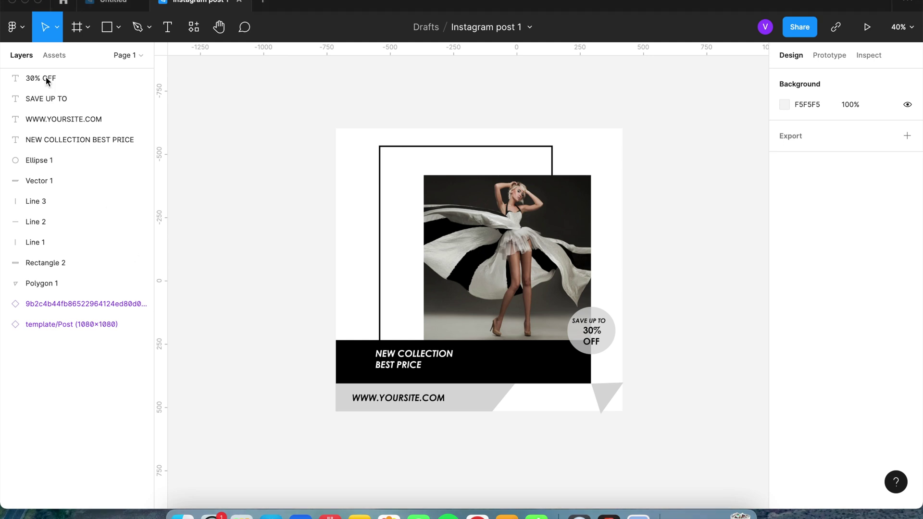
pyautogui.press('f')
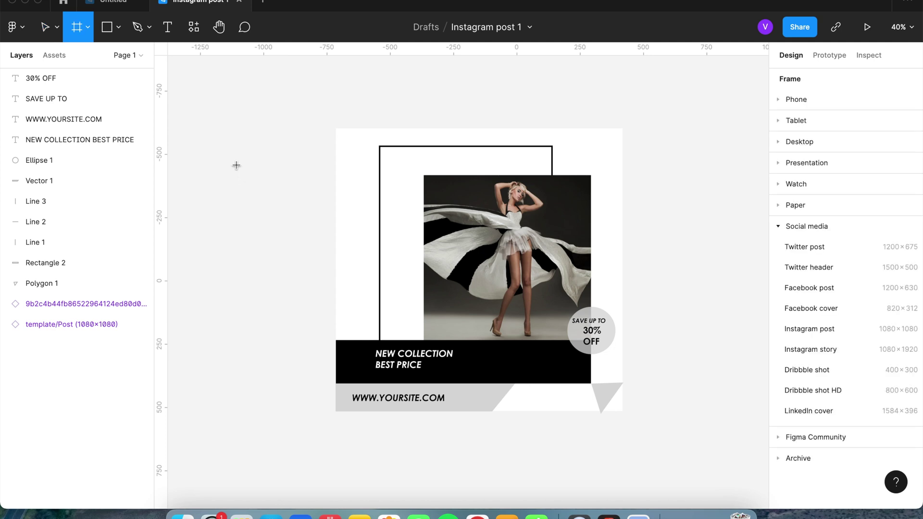
pyautogui.moveTo(321, 119); pyautogui.dragTo(637, 428)
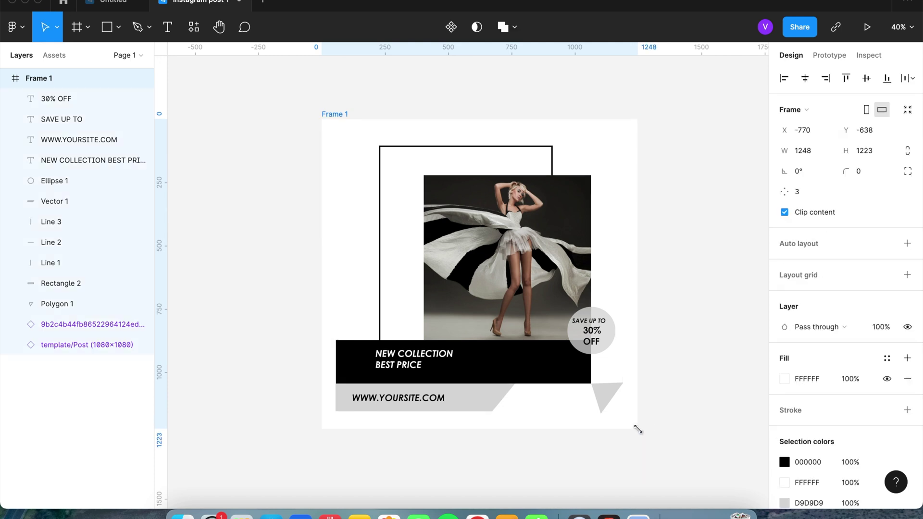
# - Rename the new frame to Instagram post 1
pyautogui.doubleClick(330, 113)
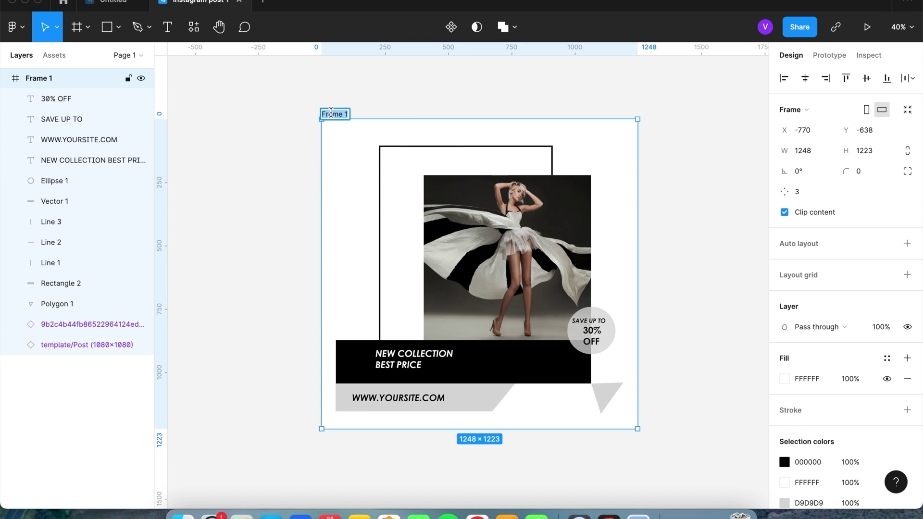
pyautogui.write('Instagram posy')
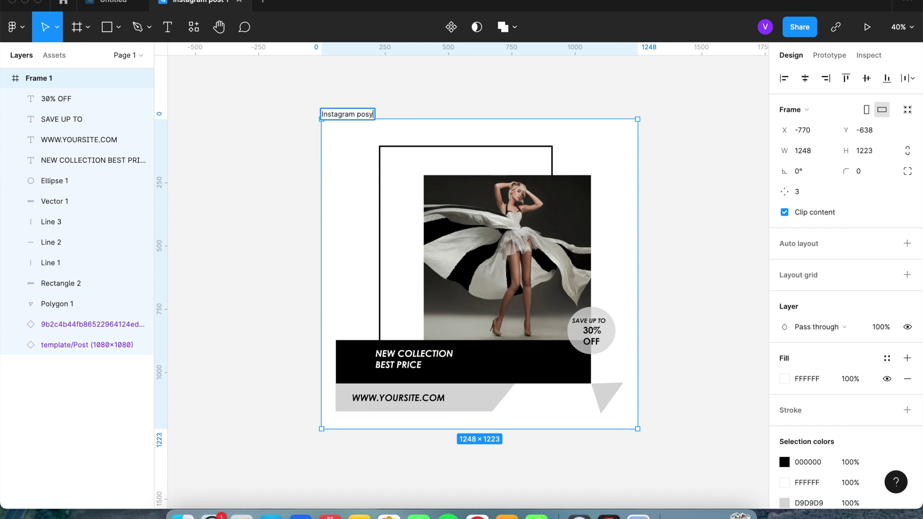
pyautogui.write(' 1')
pyautogui.click(272, 195)
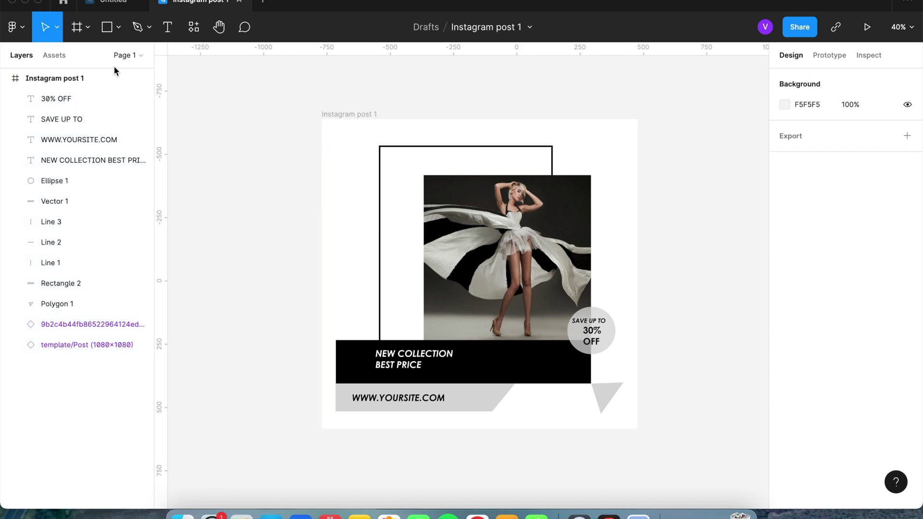
# - Add a 1x PNG export setting to the Instagram post 1 frame and show its export preview
pyautogui.click(66, 82)
pyautogui.click(59, 78)
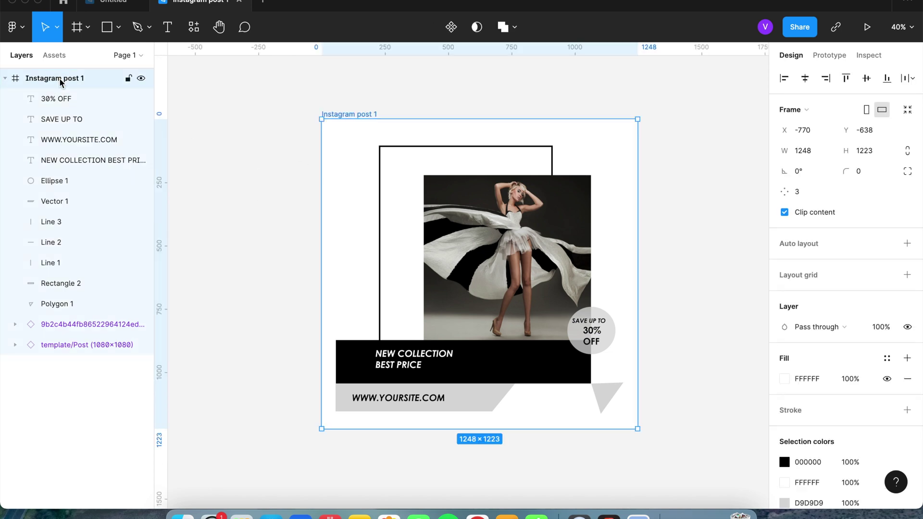
pyautogui.scroll(-5, 773, 374)
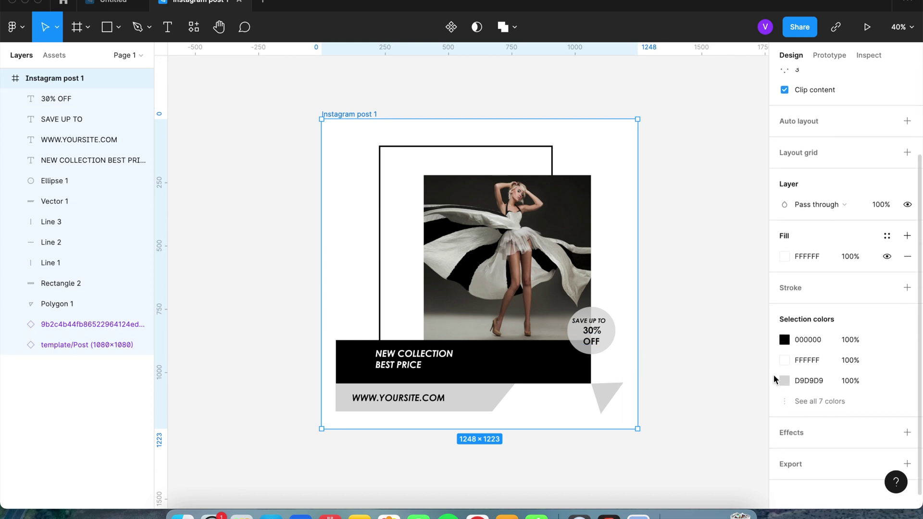
pyautogui.click(814, 463)
pyautogui.scroll(-3, 824, 375)
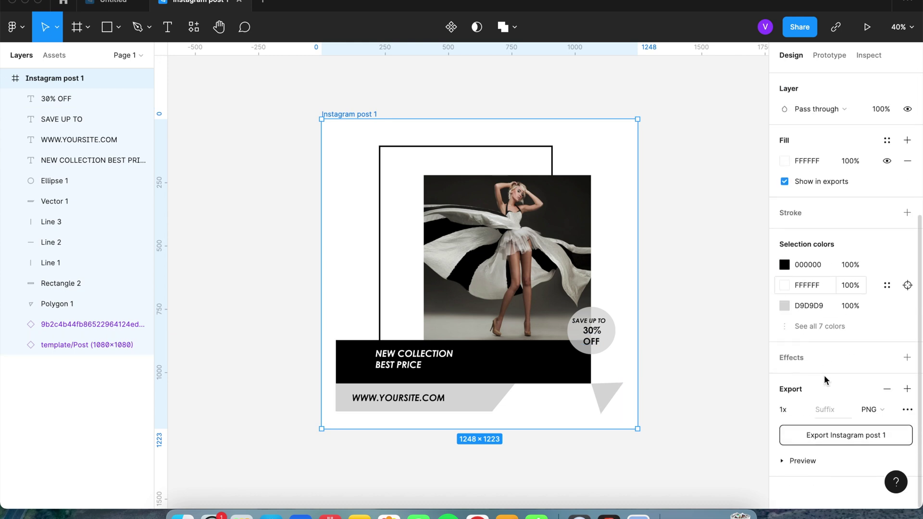
pyautogui.click(793, 461)
pyautogui.scroll(-4, 812, 367)
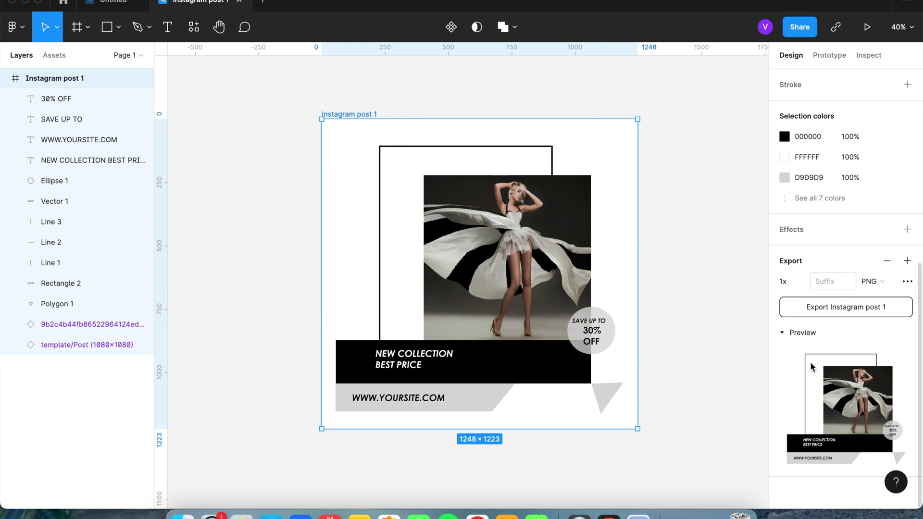